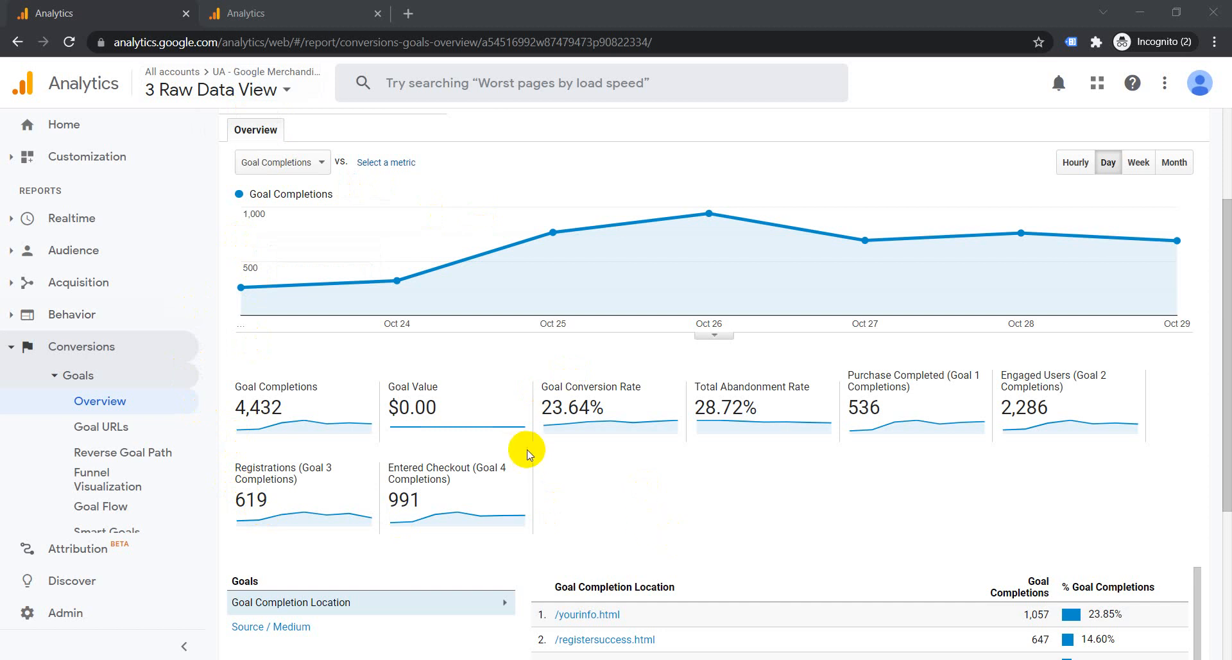
- Switch to the Google sites account and open the goals list of its All Web Site Data view
{"action": "left_click", "coordinate": [281, 8]}
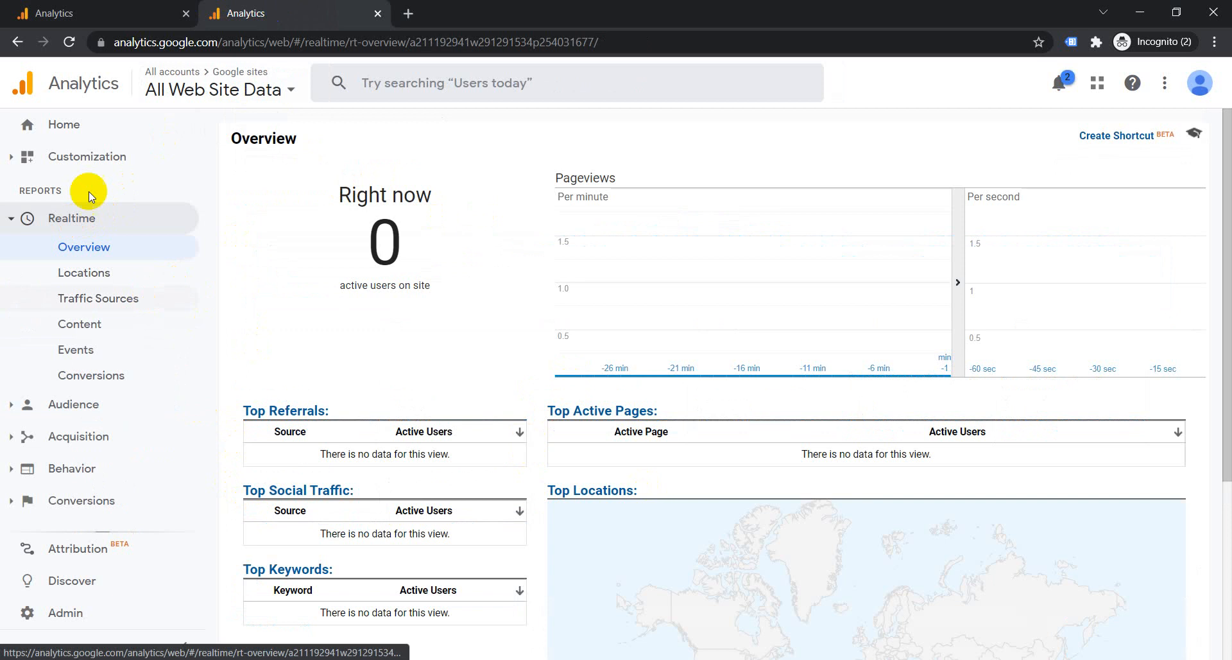
{"action": "left_click", "coordinate": [83, 220]}
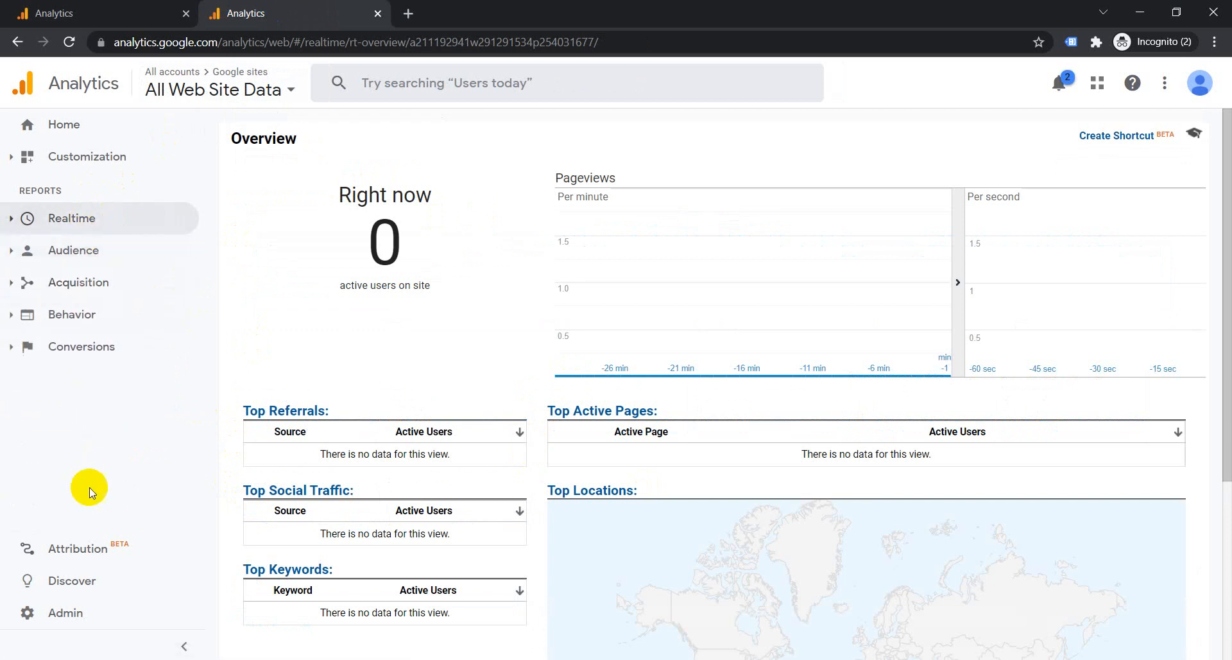
{"action": "left_click", "coordinate": [65, 613]}
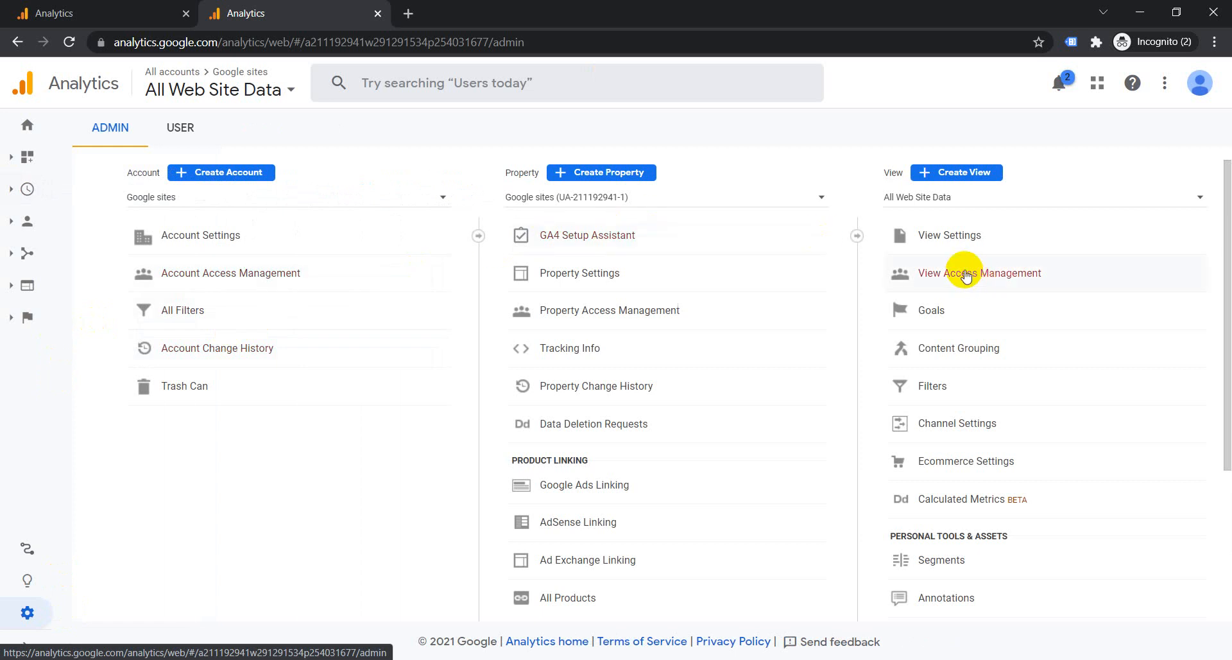
{"action": "left_click", "coordinate": [931, 311]}
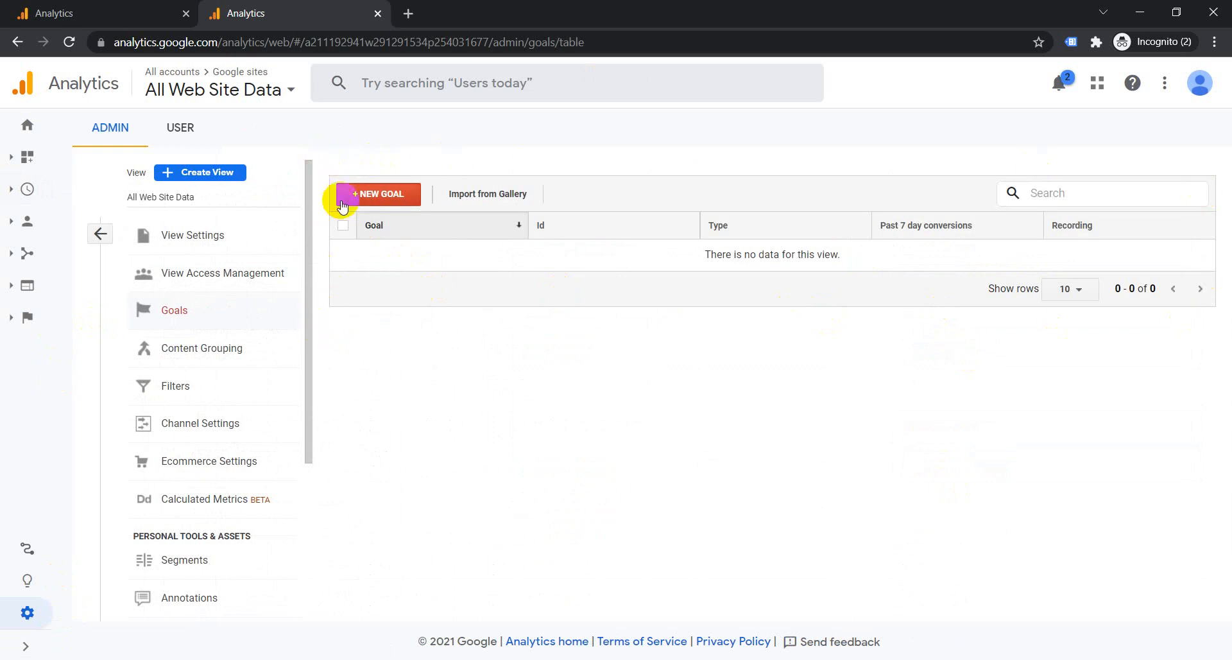
- Start a new goal using the Custom setup and continue to its description
{"action": "left_click", "coordinate": [370, 200]}
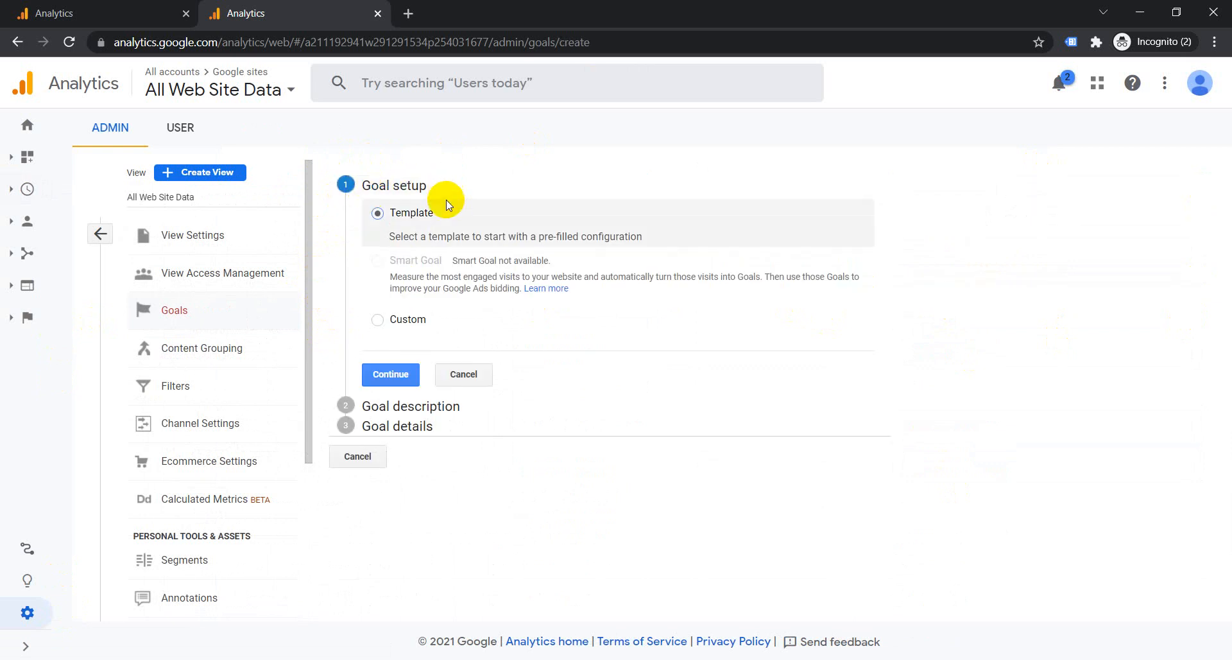
{"action": "left_click", "coordinate": [384, 320]}
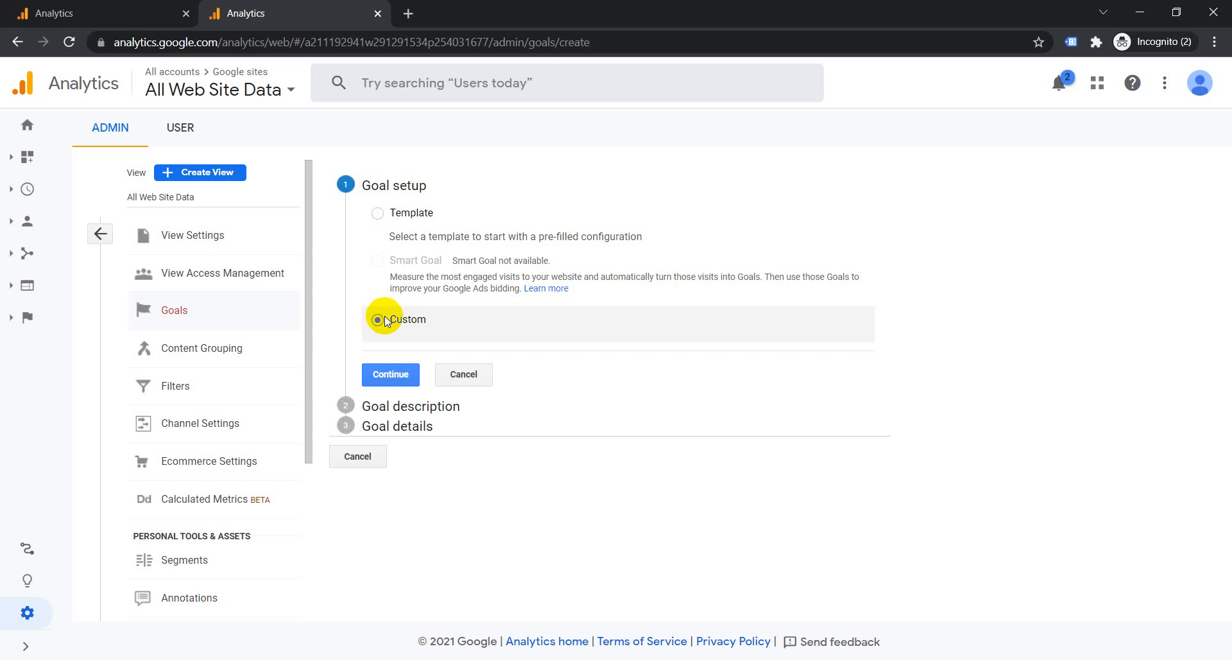
{"action": "left_click", "coordinate": [392, 377]}
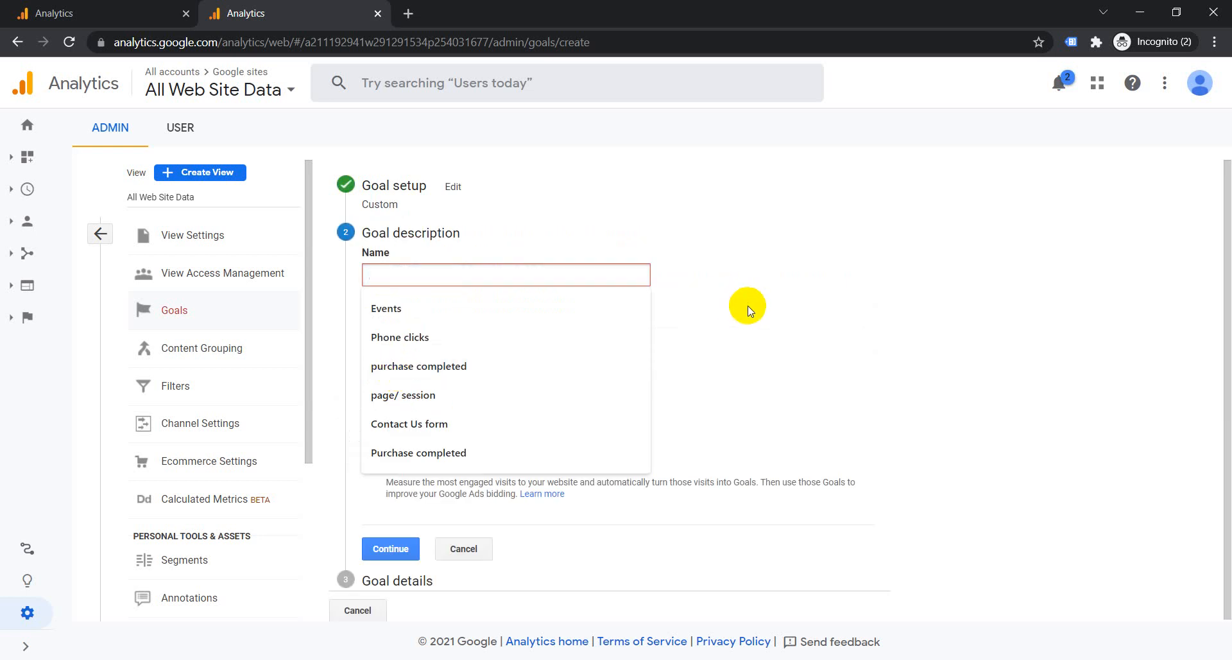
- Name the goal "Contact Us form", choose Destination as its type and continue to the goal details
{"action": "left_click", "coordinate": [748, 283]}
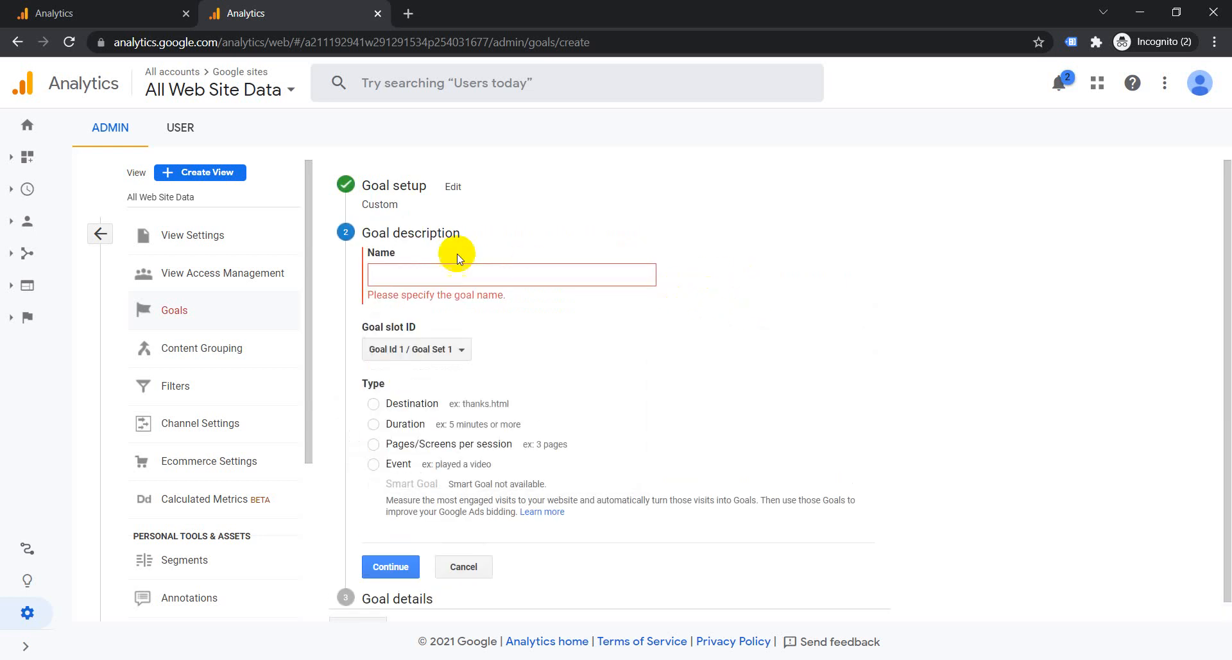
{"action": "left_click", "coordinate": [411, 274]}
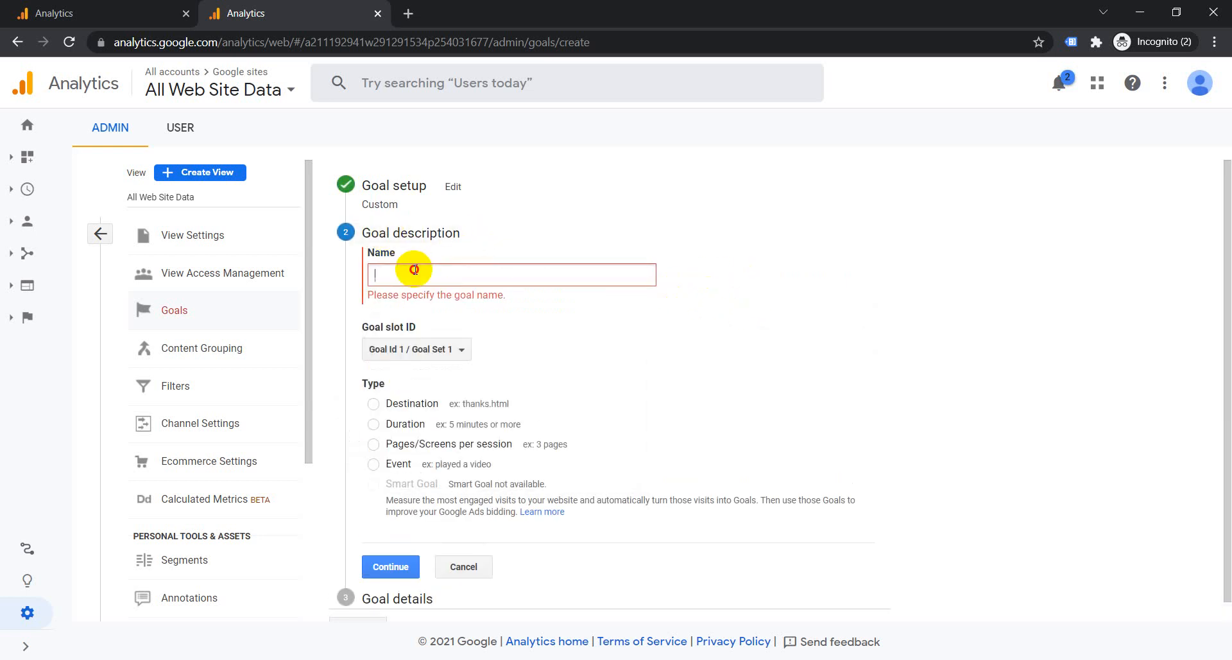
{"action": "left_click", "coordinate": [788, 289]}
{"action": "scroll", "coordinate": [703, 345], "scroll_direction": "down", "scroll_amount": 1}
{"action": "scroll", "coordinate": [701, 346], "scroll_direction": "up", "scroll_amount": 1}
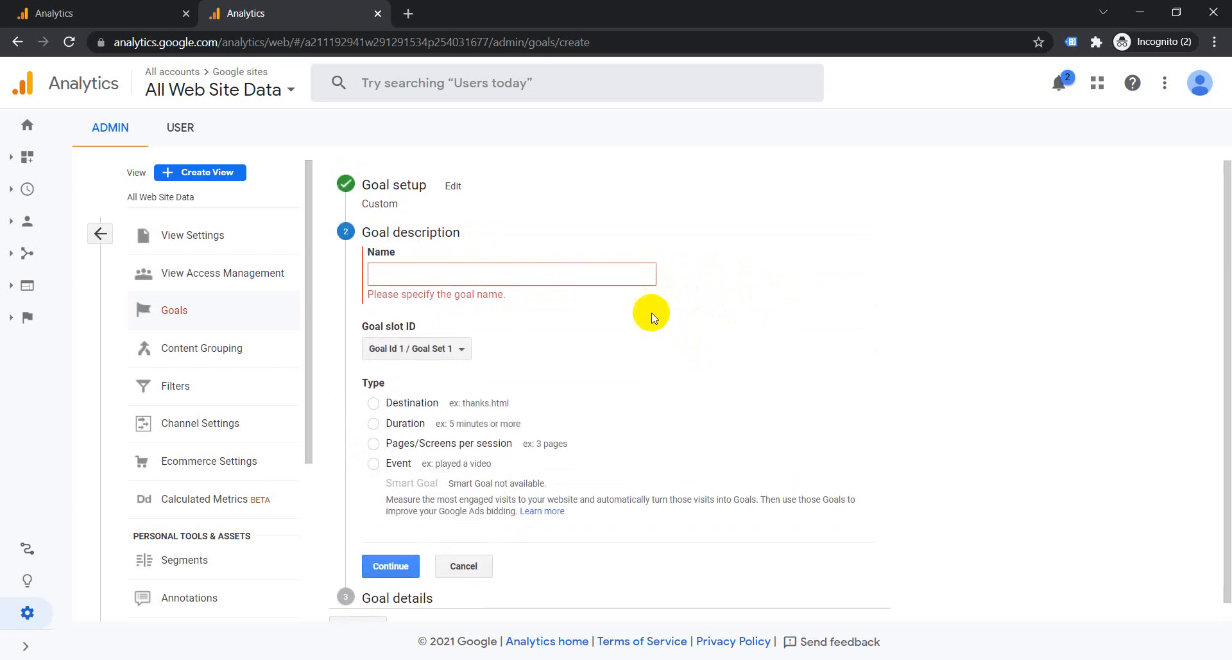
{"action": "left_click", "coordinate": [572, 274]}
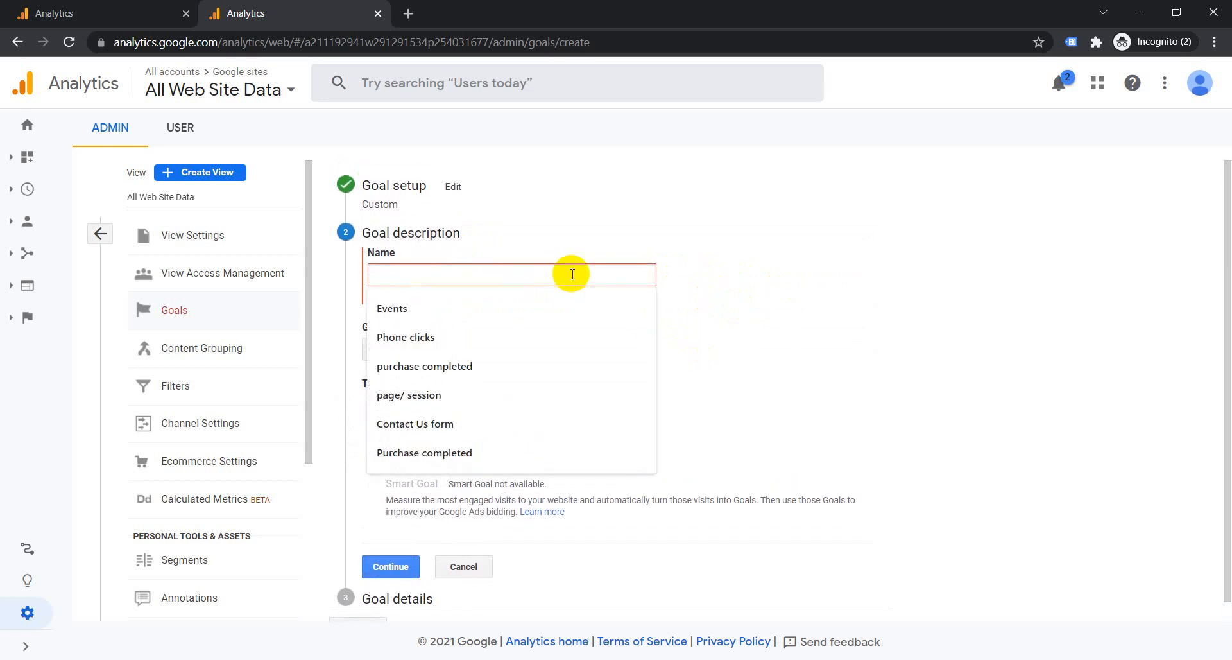
{"action": "type", "text": "conat"}
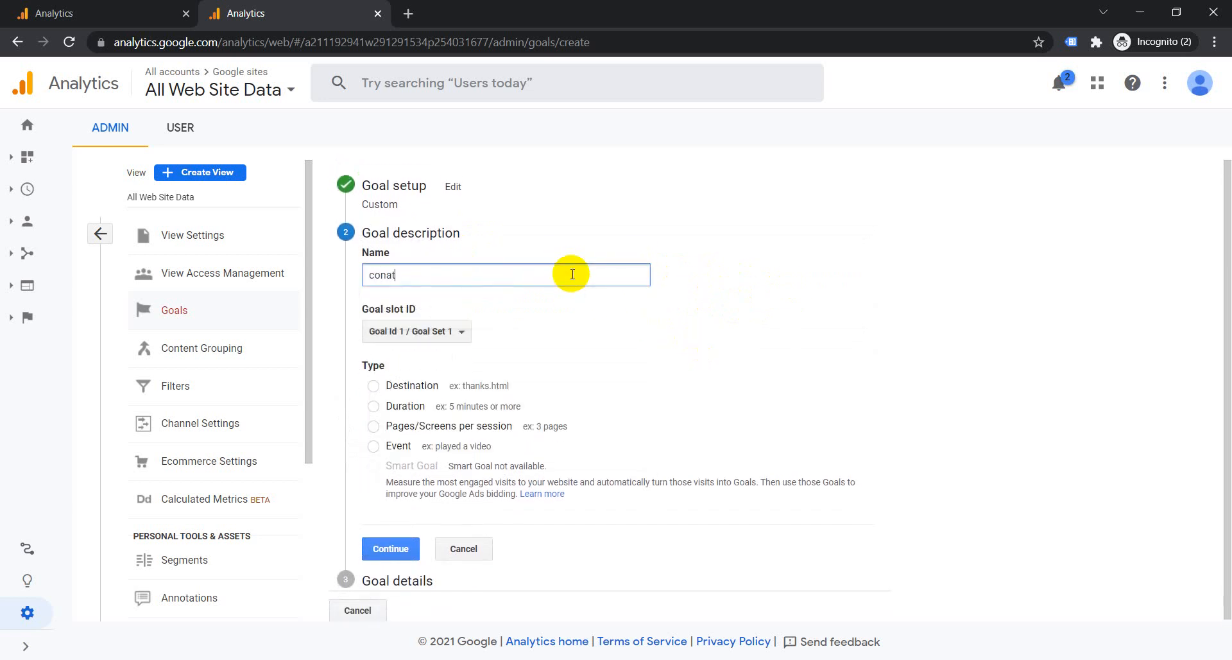
{"action": "key", "text": "BackSpace"}
{"action": "key", "text": "BackSpace"}
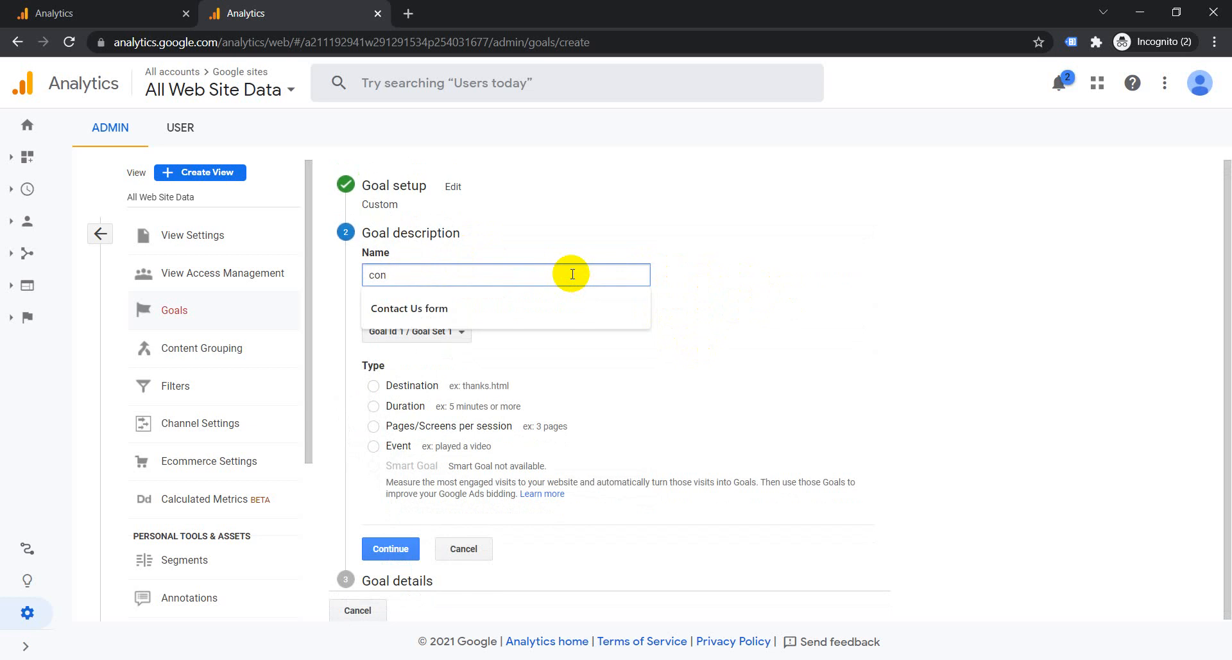
{"action": "left_click", "coordinate": [591, 308]}
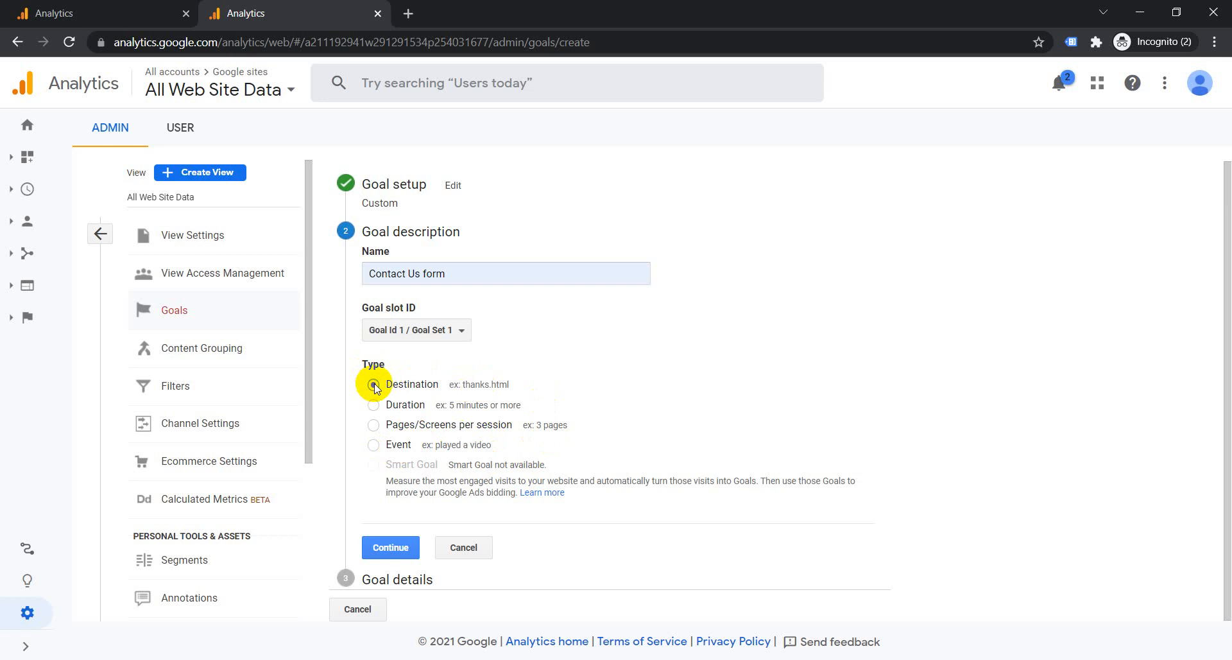
{"action": "left_click", "coordinate": [414, 549]}
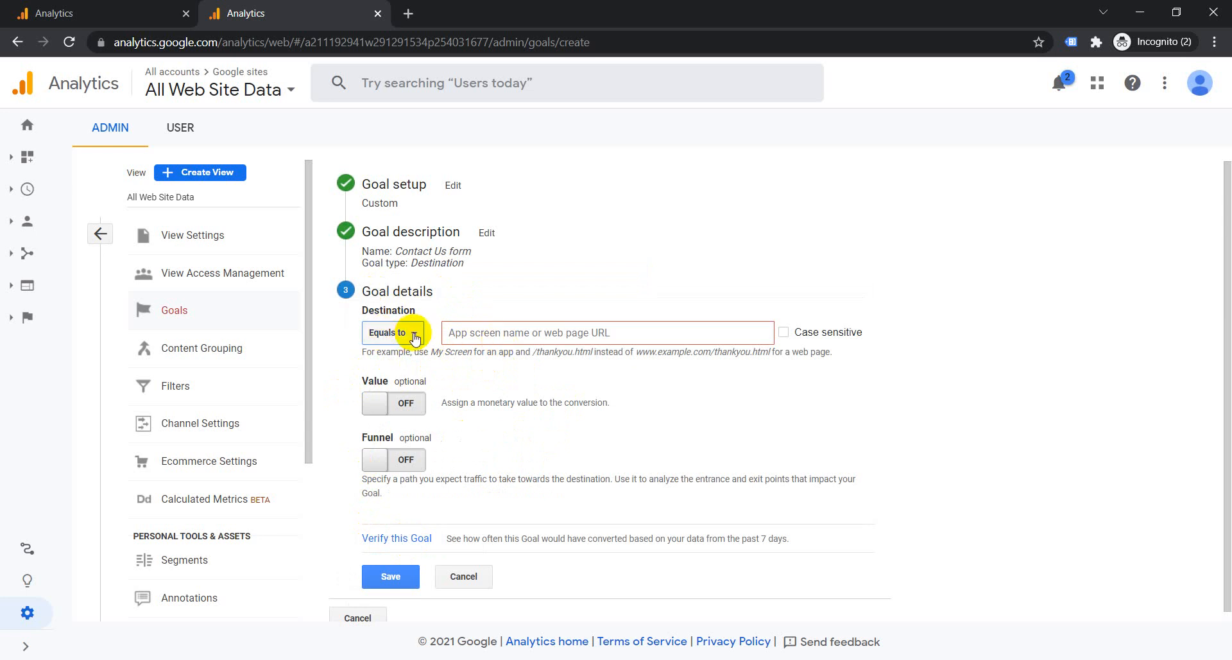
- Set the goal's destination page to /thank-you
{"action": "left_click", "coordinate": [472, 333]}
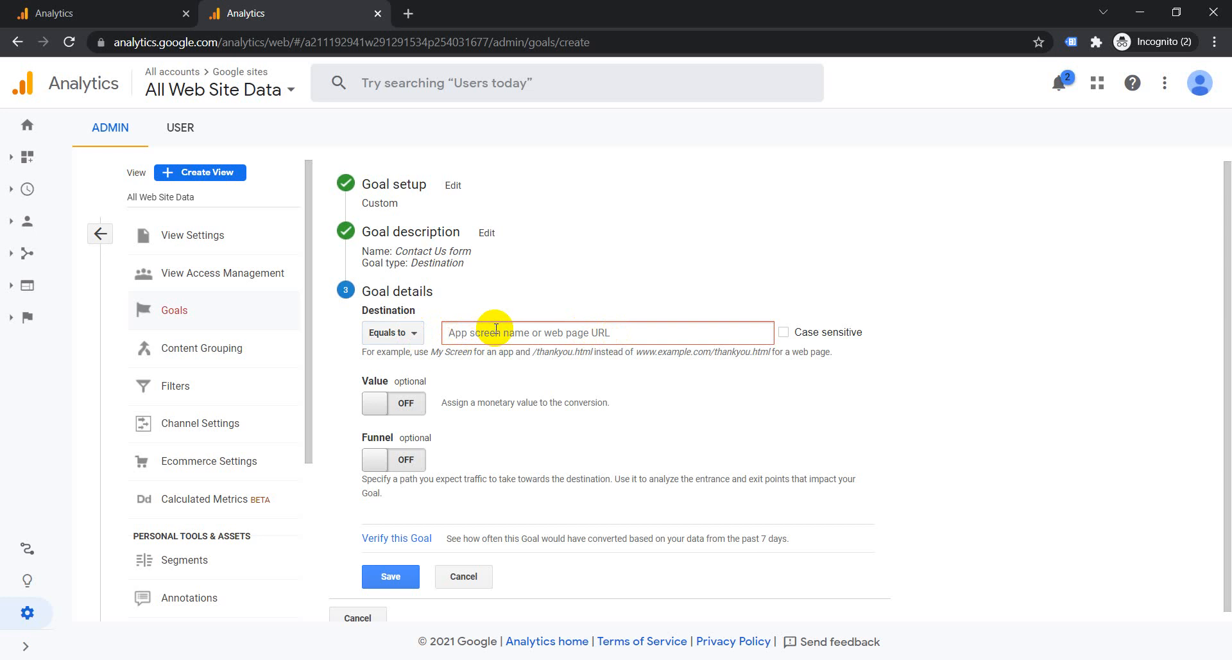
{"action": "type", "text": "thank-you"}
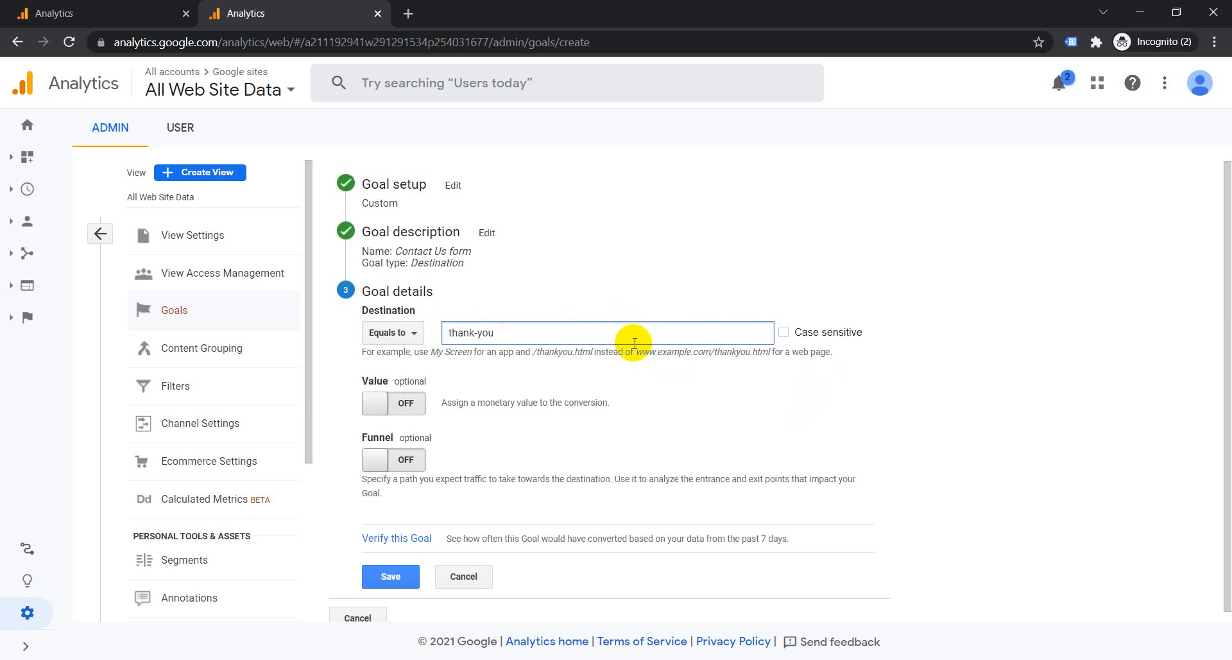
{"action": "key", "text": "Home"}
{"action": "type", "text": "/"}
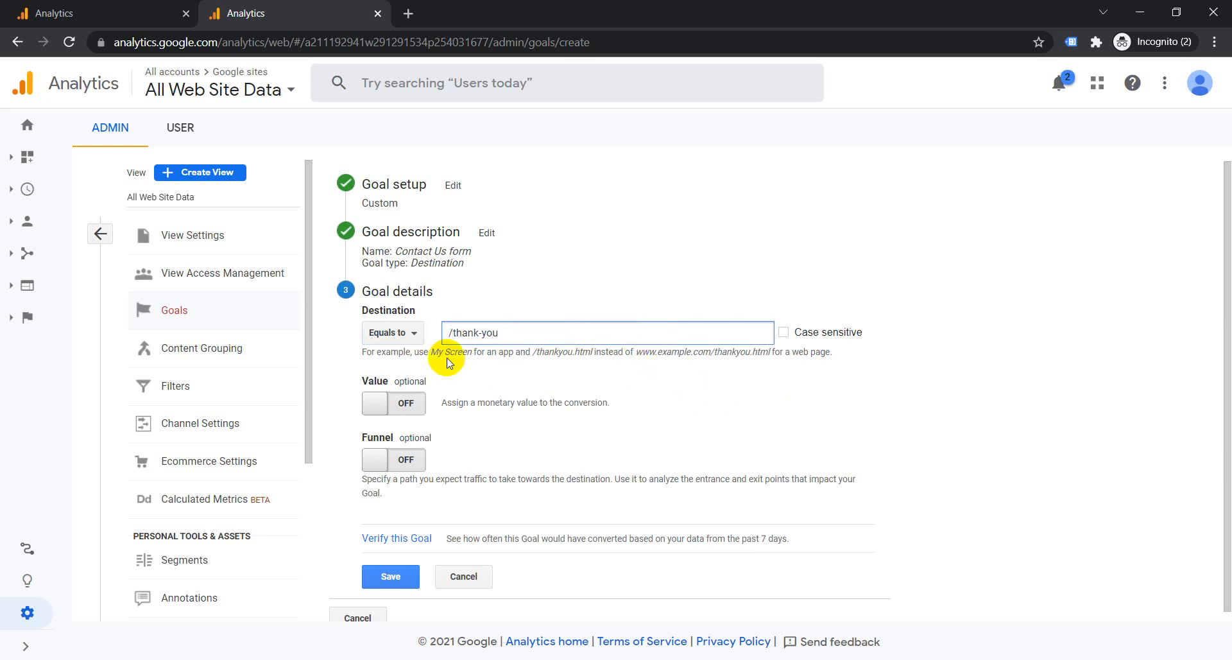
- Try the Begins with match type for the /thank-you destination
{"action": "left_click", "coordinate": [416, 333]}
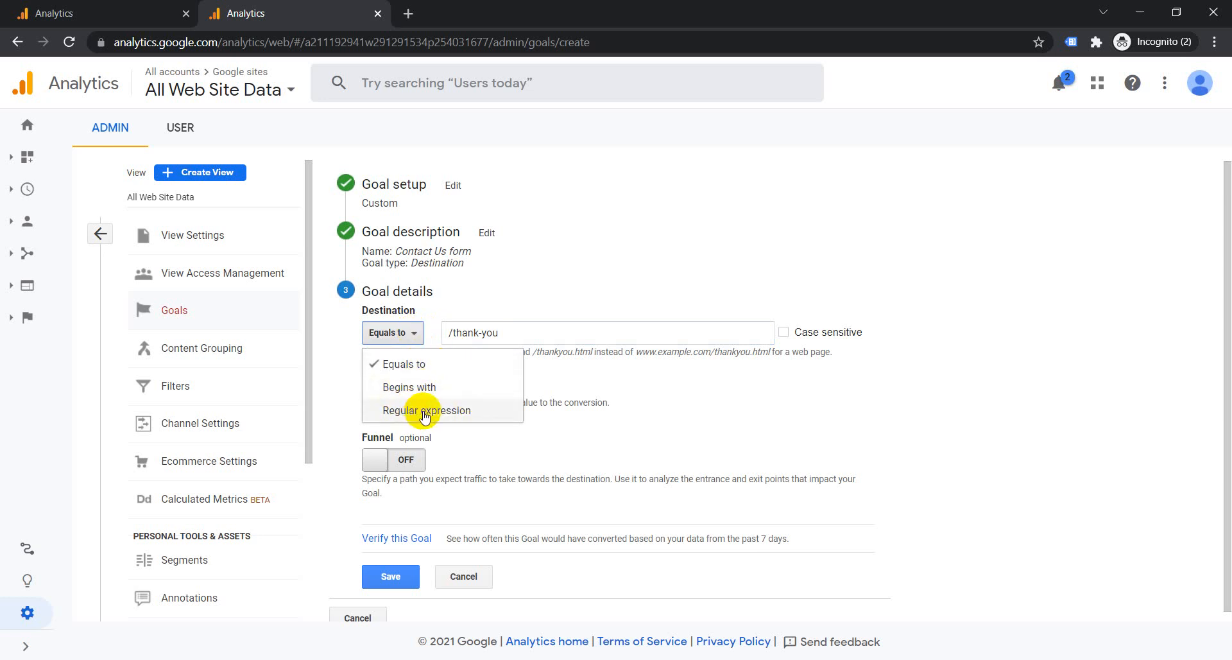
{"action": "left_click", "coordinate": [509, 332]}
{"action": "left_click_drag", "start_coordinate": [510, 332], "coordinate": [449, 329]}
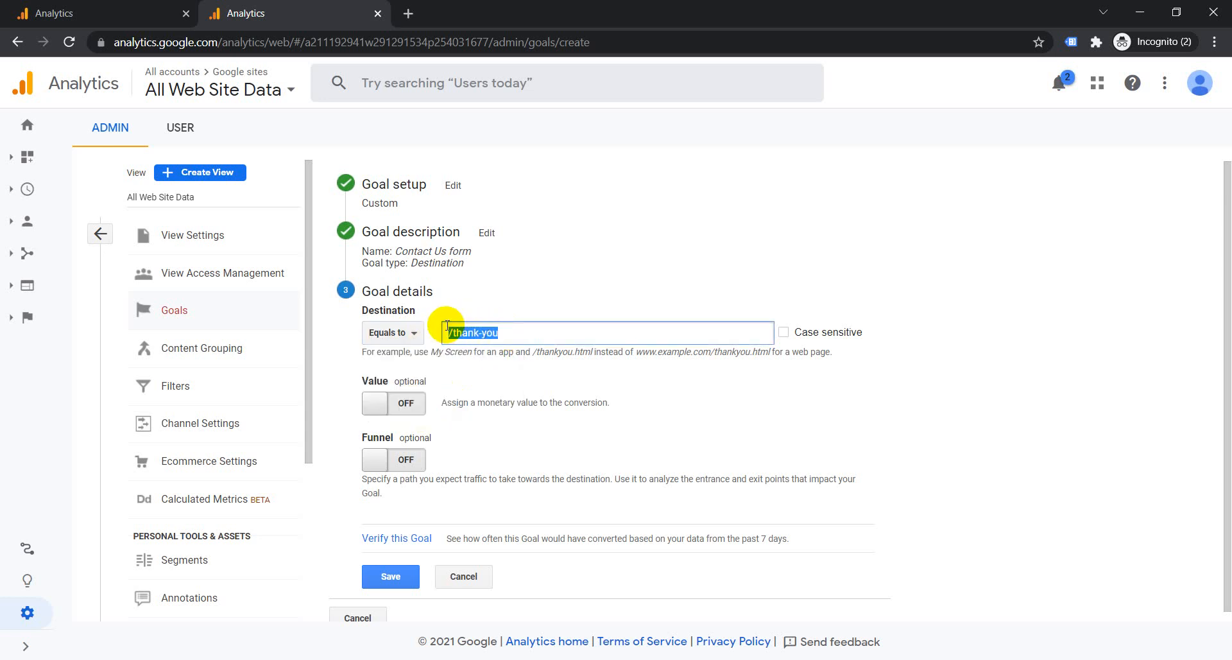
{"action": "left_click", "coordinate": [517, 332]}
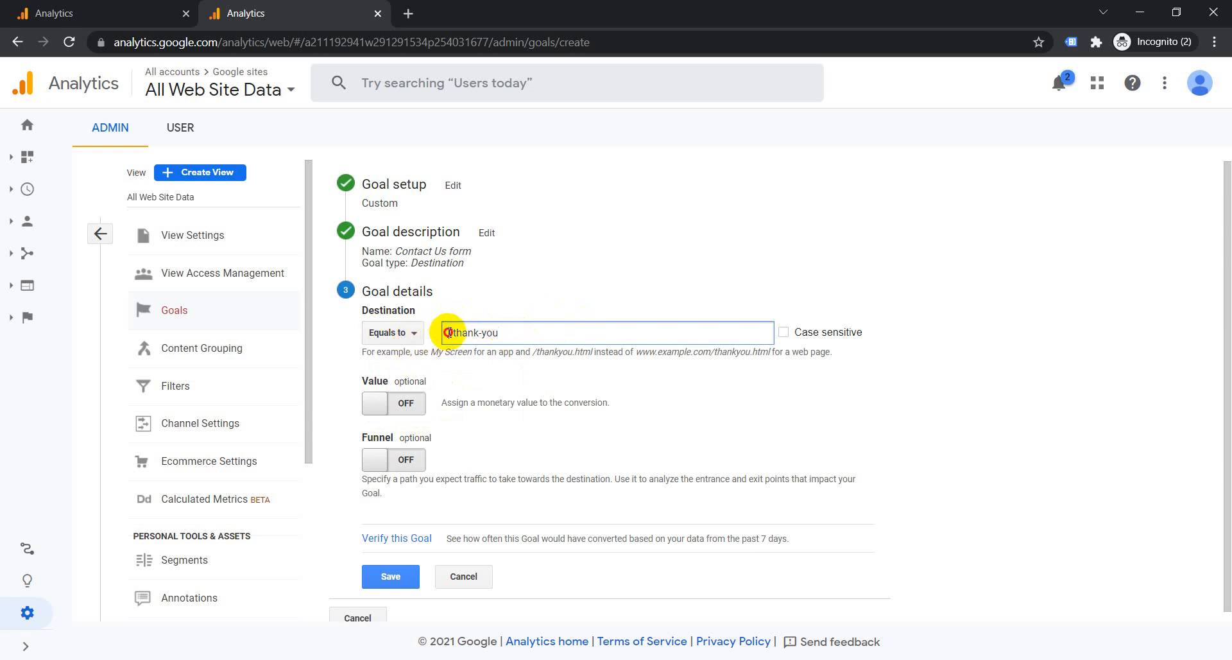
{"action": "left_click_drag", "start_coordinate": [449, 334], "coordinate": [507, 332]}
{"action": "left_click", "coordinate": [517, 332]}
{"action": "left_click", "coordinate": [404, 336]}
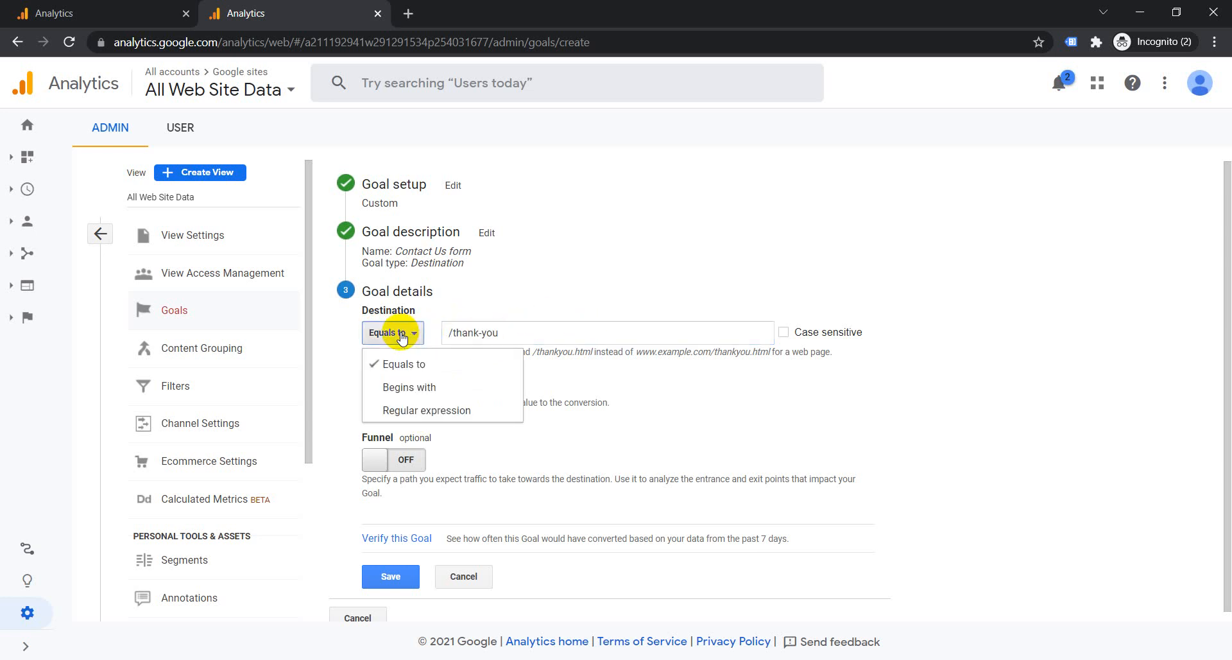
{"action": "left_click", "coordinate": [417, 385]}
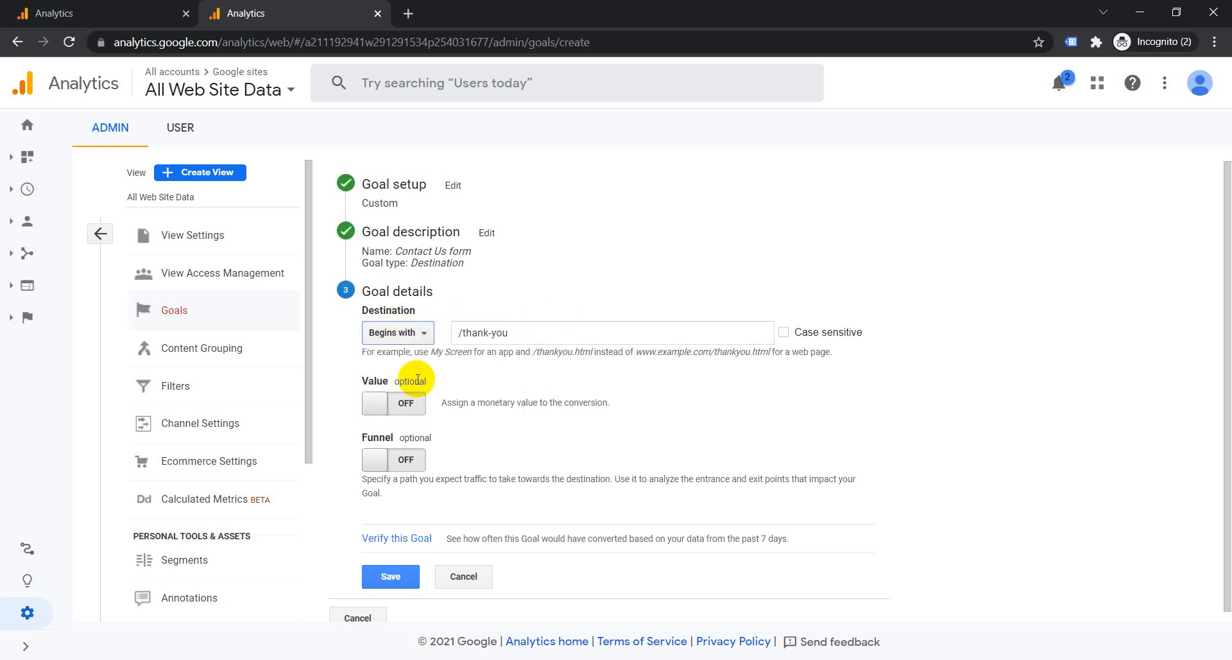
{"action": "left_click", "coordinate": [544, 337]}
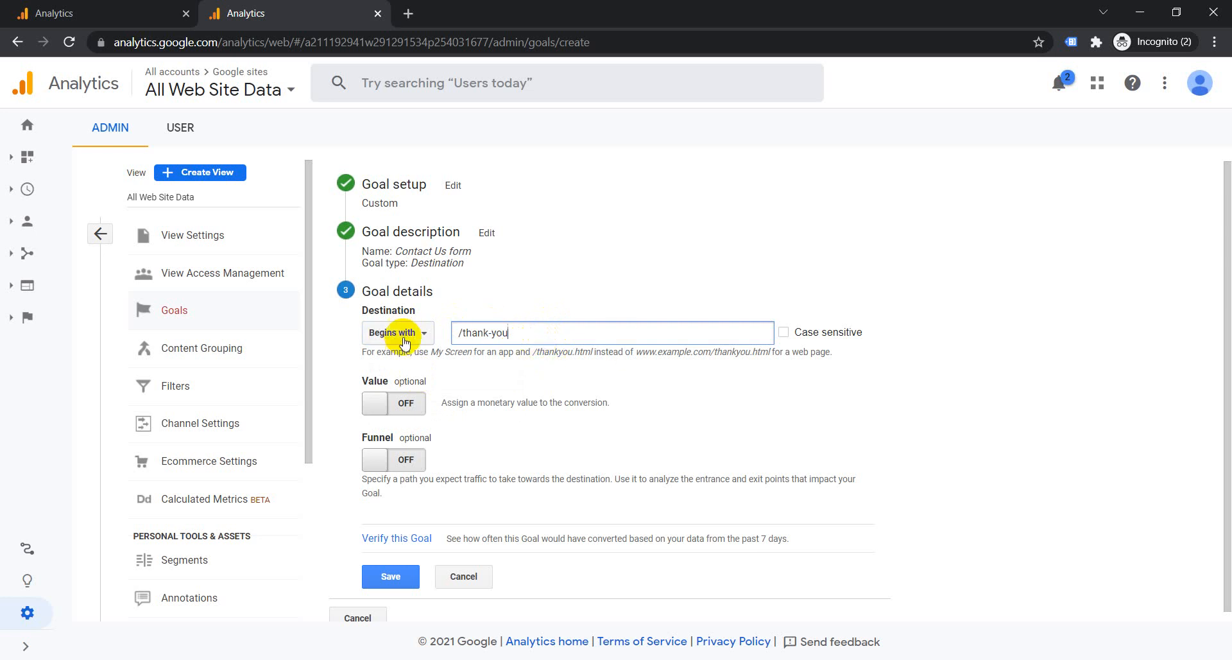
{"action": "left_click_drag", "start_coordinate": [521, 333], "coordinate": [452, 332]}
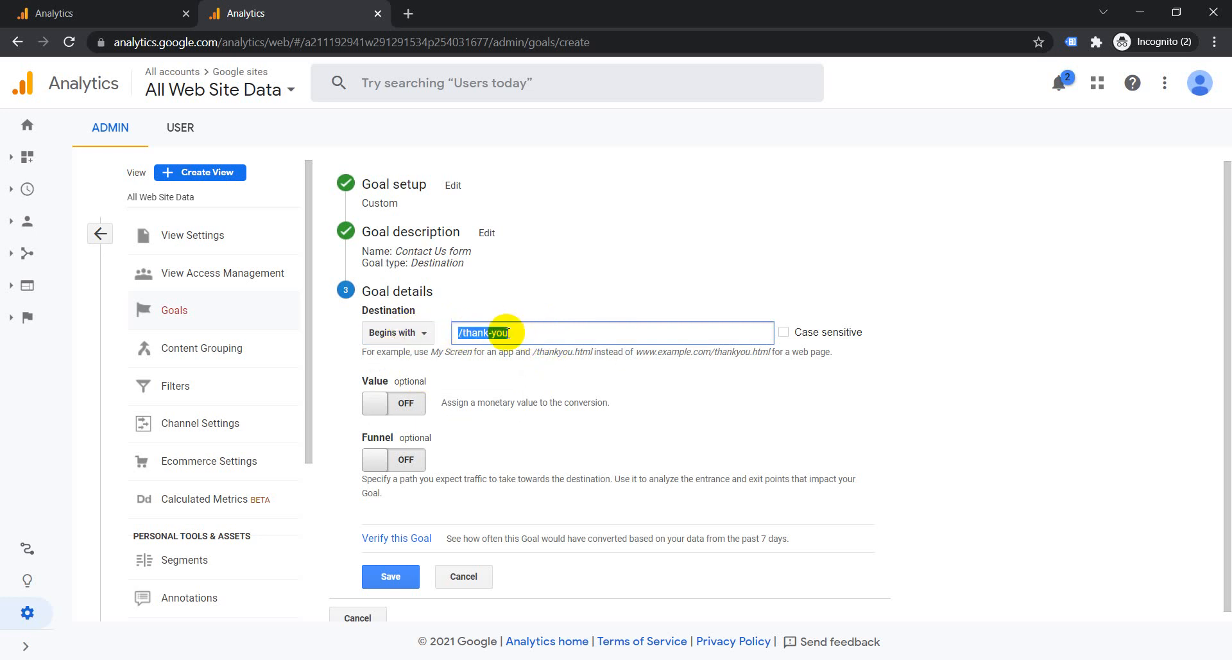
- Set the destination's match type to Regular expression
{"action": "left_click", "coordinate": [423, 333]}
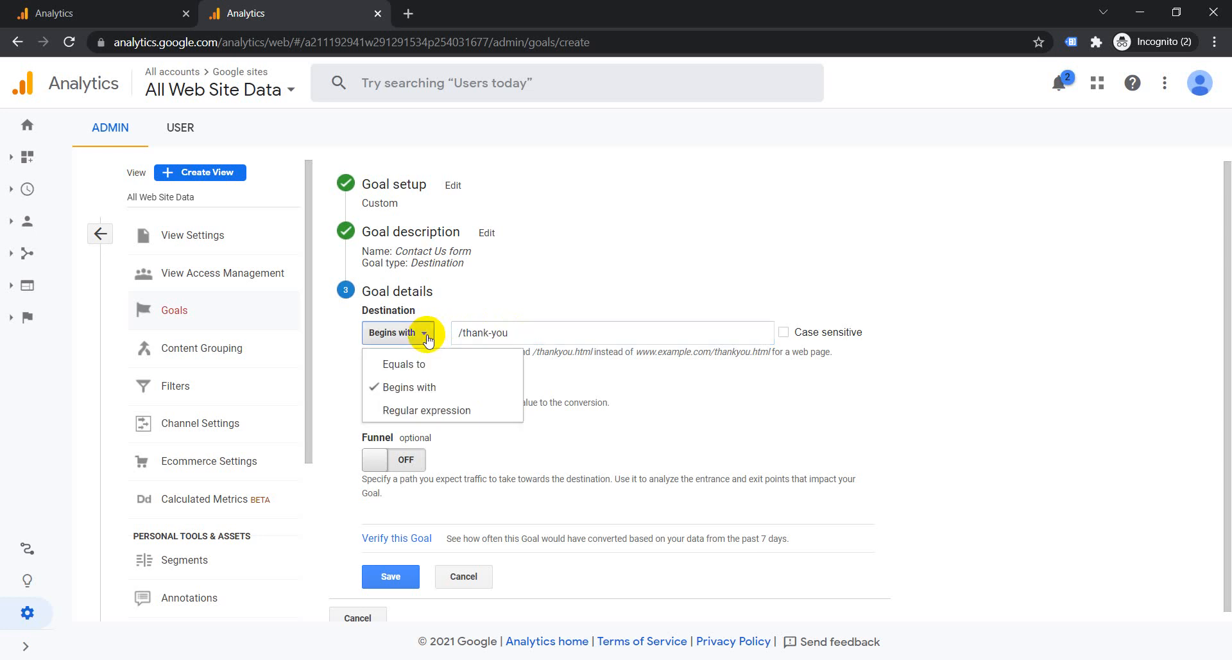
{"action": "left_click", "coordinate": [421, 410]}
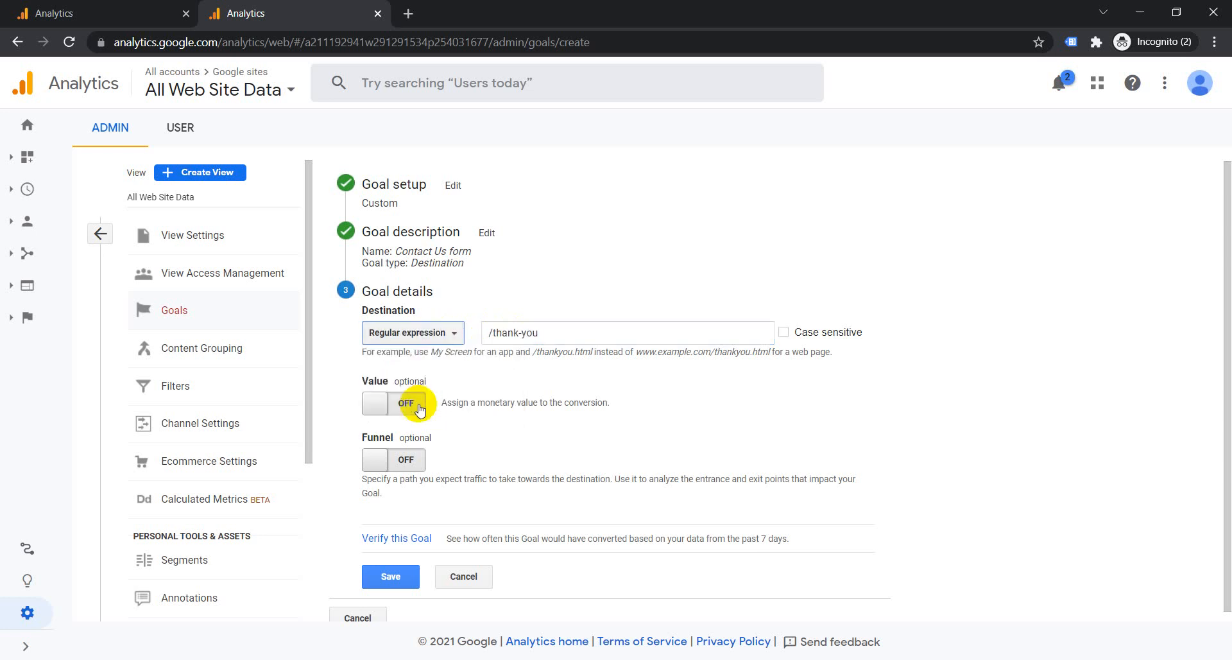
{"action": "triple_click", "coordinate": [539, 333]}
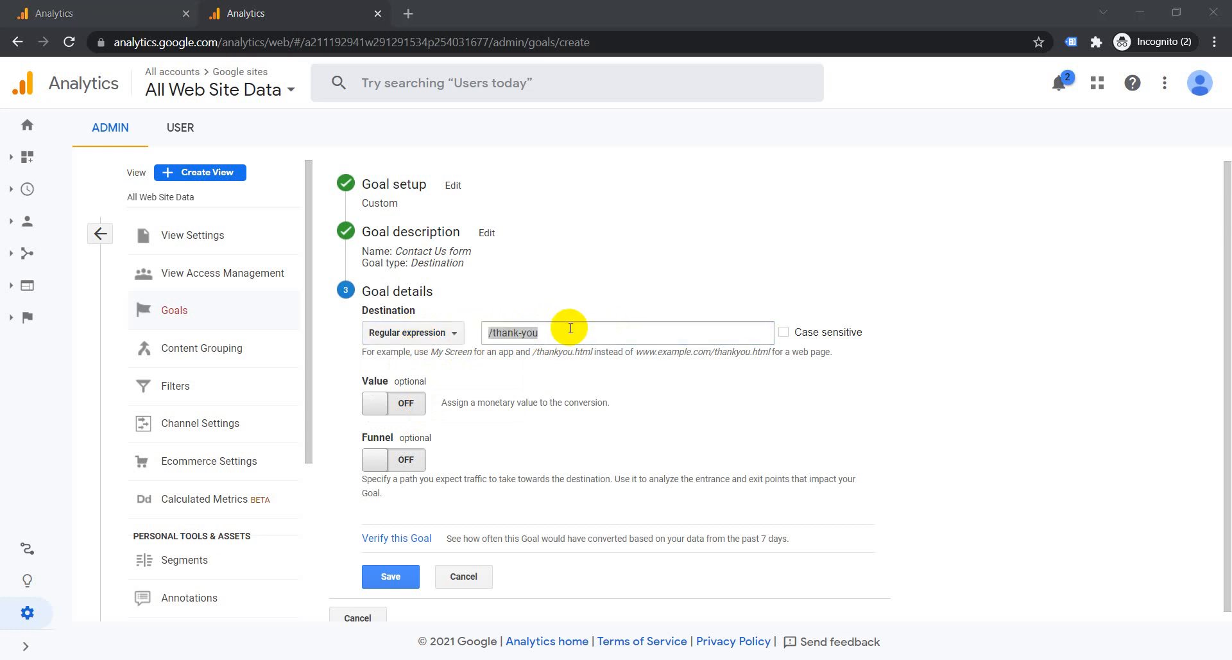
{"action": "left_click", "coordinate": [405, 405]}
{"action": "left_click", "coordinate": [474, 399]}
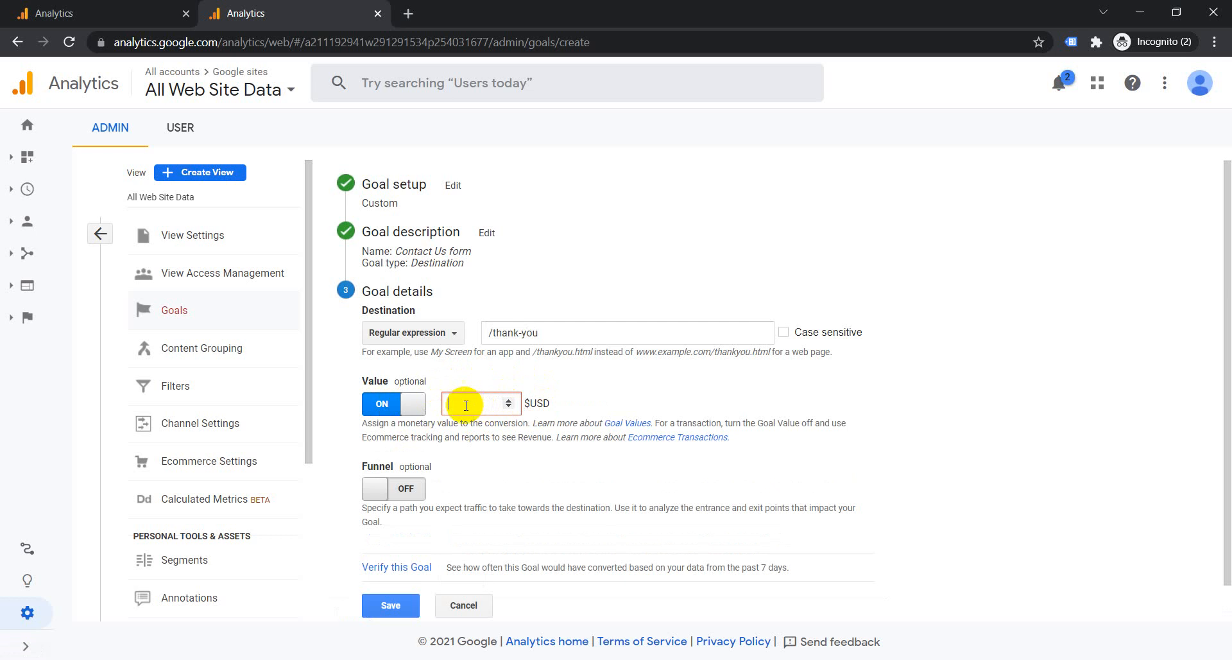
{"action": "left_click", "coordinate": [393, 403]}
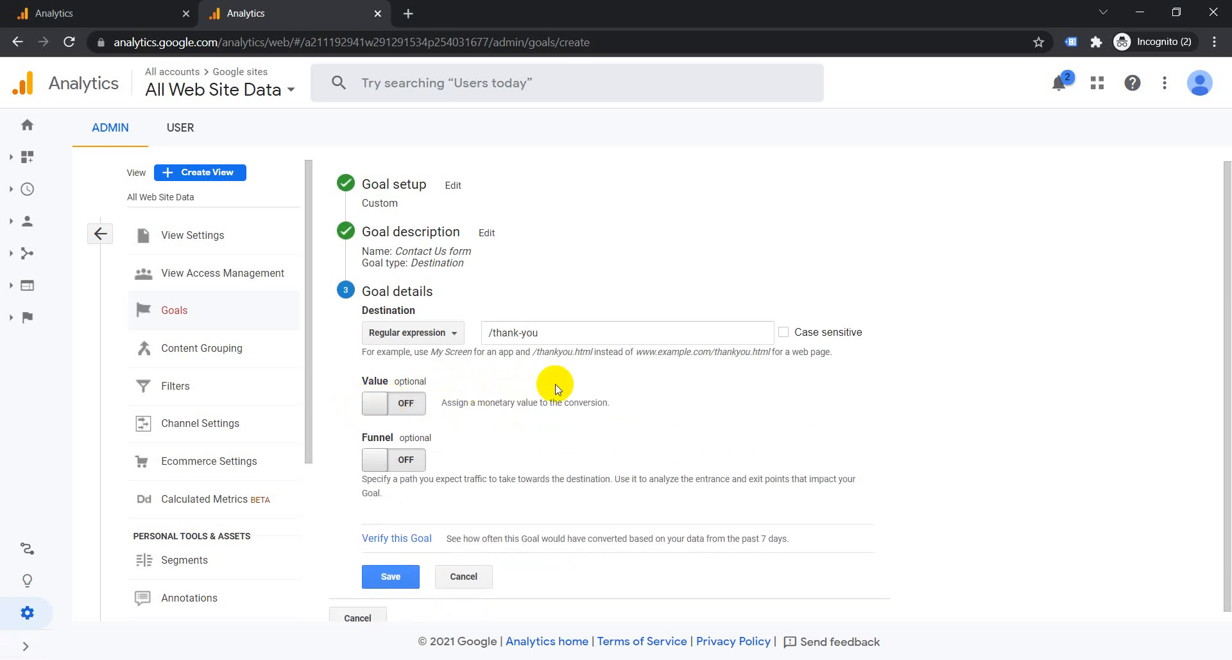
- Turn on the optional funnel for the Contact Us form goal
{"action": "scroll", "coordinate": [559, 390], "scroll_direction": "down", "scroll_amount": 1}
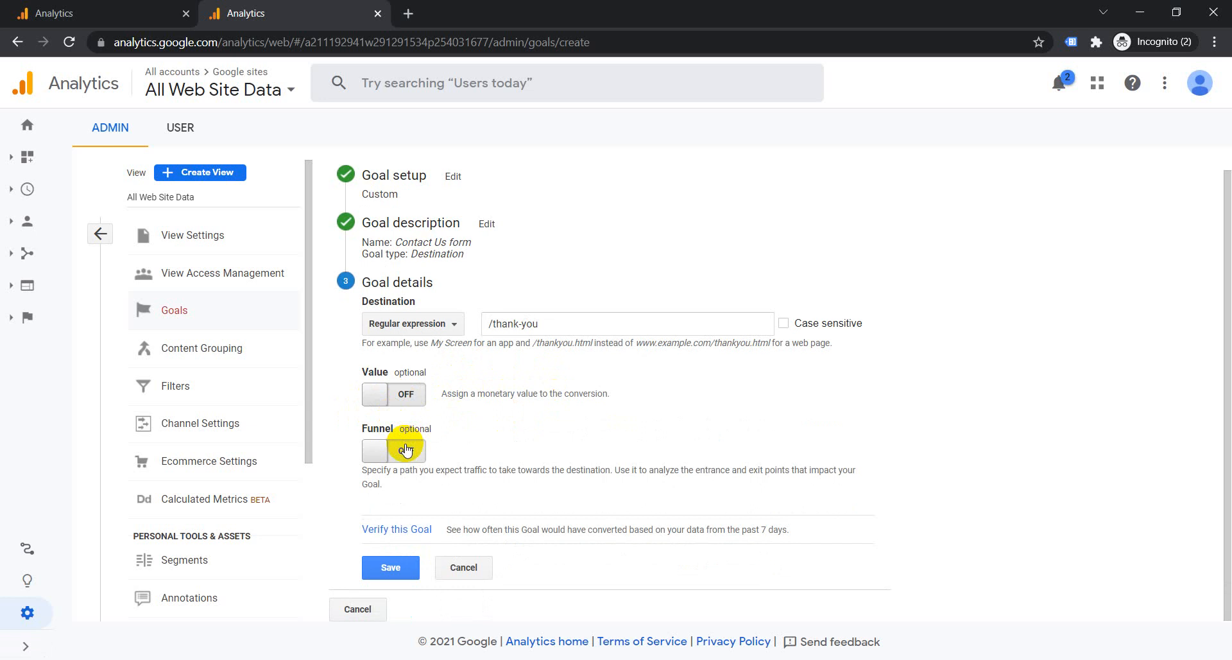
{"action": "scroll", "coordinate": [443, 308], "scroll_direction": "up", "scroll_amount": 1}
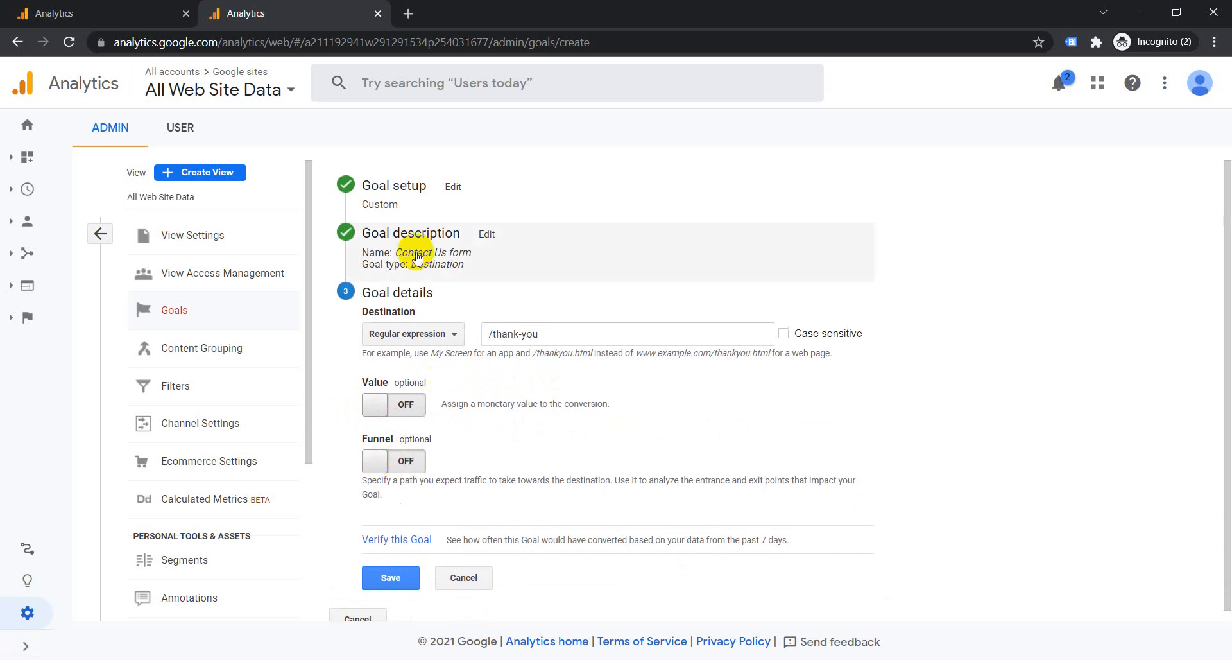
{"action": "scroll", "coordinate": [462, 452], "scroll_direction": "down", "scroll_amount": 1}
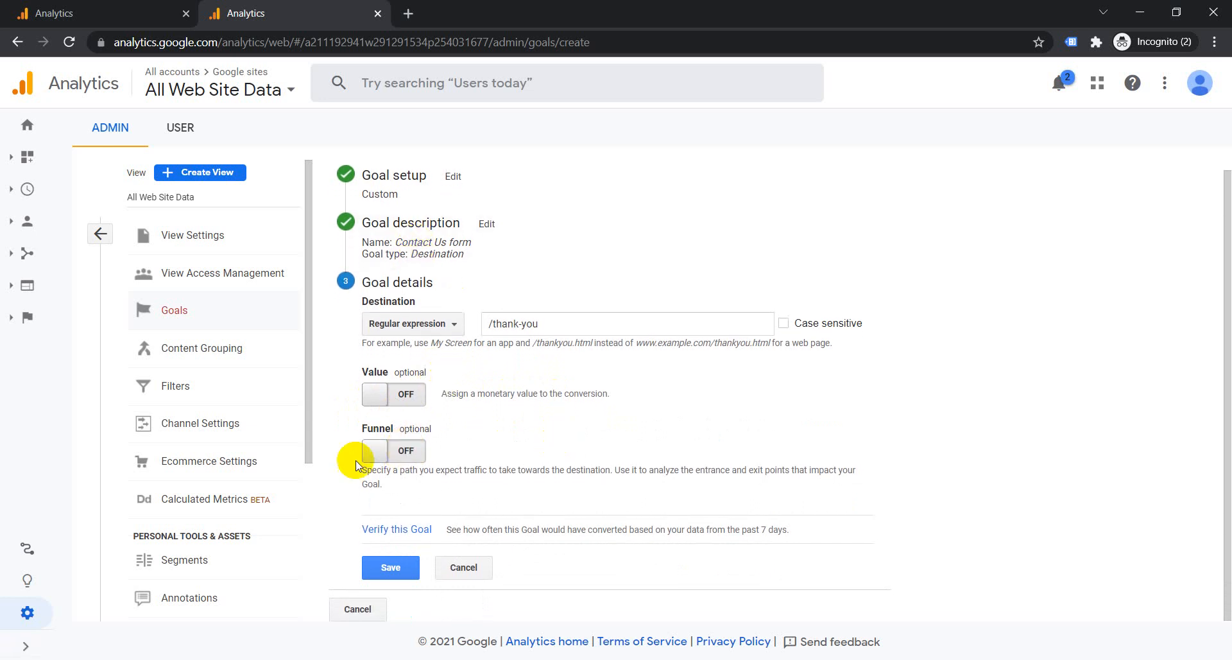
{"action": "left_click", "coordinate": [398, 452]}
{"action": "scroll", "coordinate": [487, 372], "scroll_direction": "down", "scroll_amount": 3}
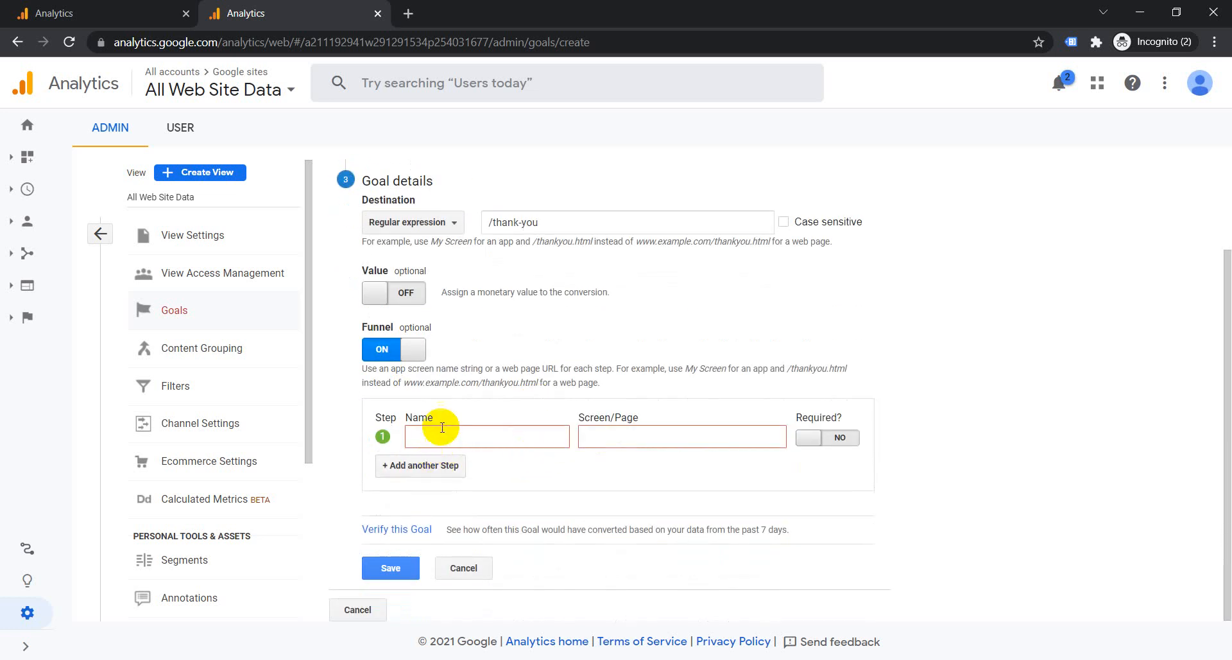
- Define the first funnel step with the name "Form page" and the page /contact-form
{"action": "left_click", "coordinate": [442, 436]}
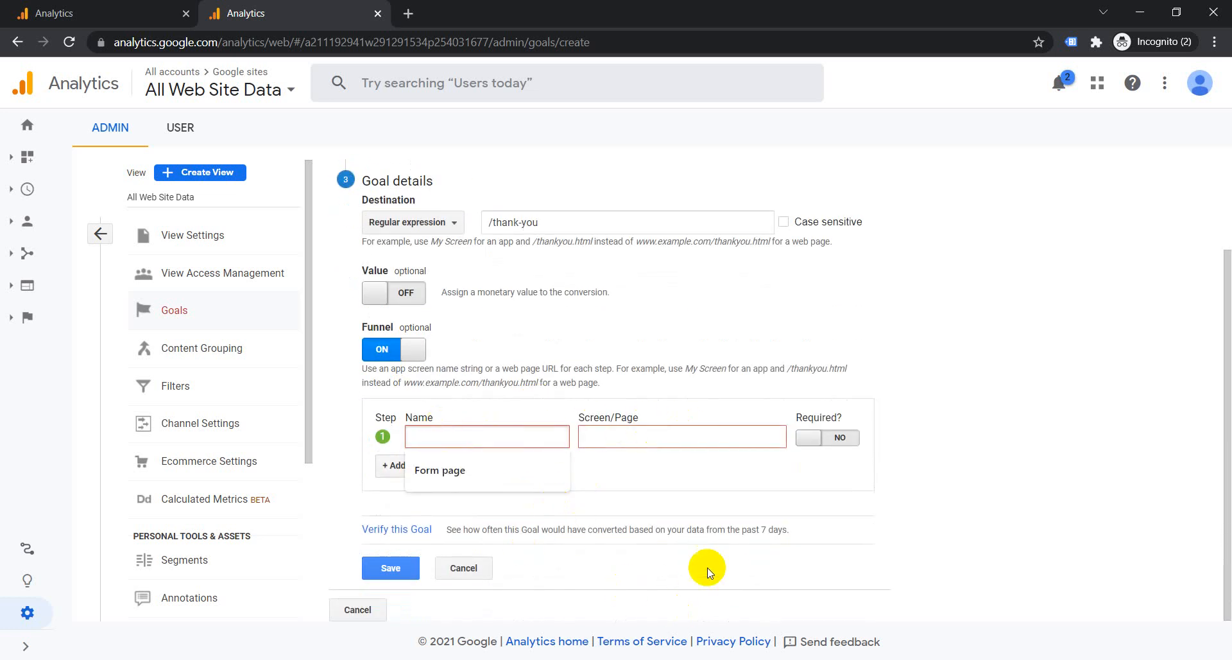
{"action": "left_click", "coordinate": [1104, 408]}
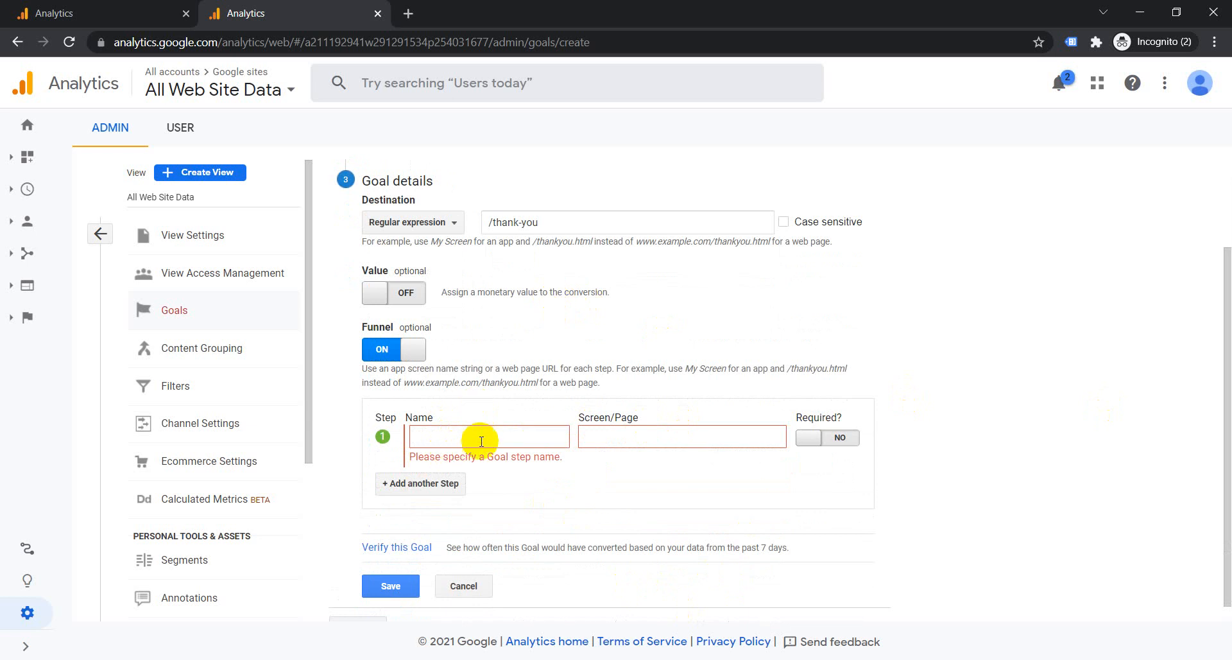
{"action": "triple_click", "coordinate": [553, 222]}
{"action": "left_click", "coordinate": [509, 435]}
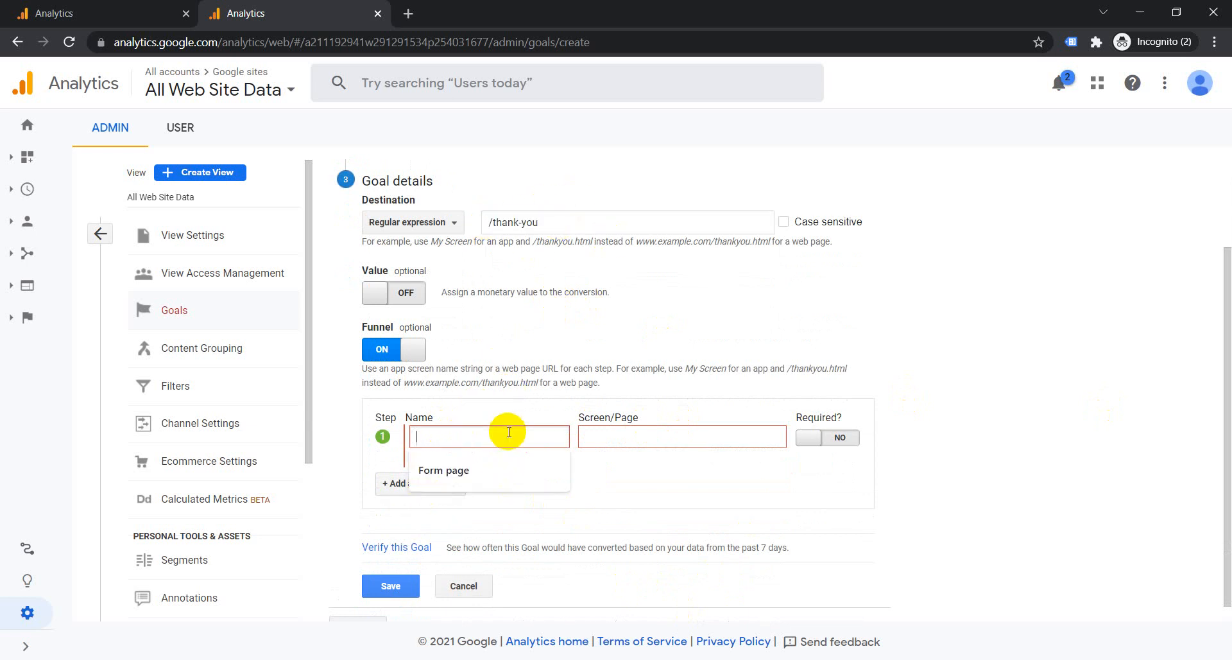
{"action": "left_click", "coordinate": [1025, 375]}
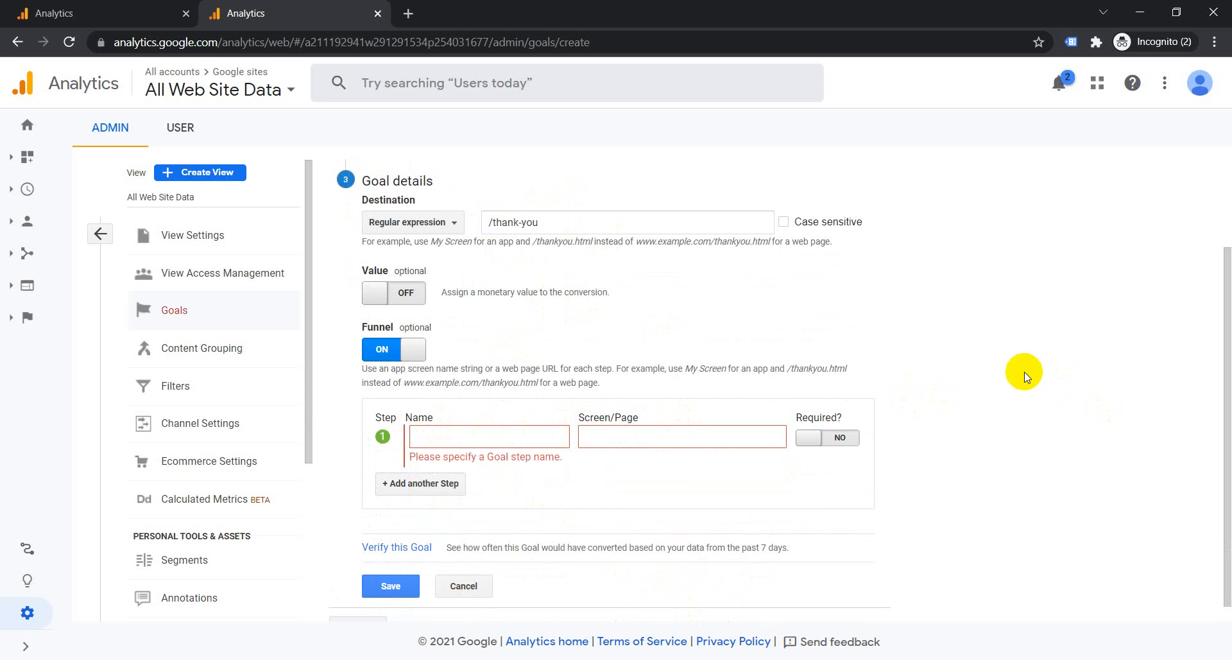
{"action": "left_click", "coordinate": [496, 435]}
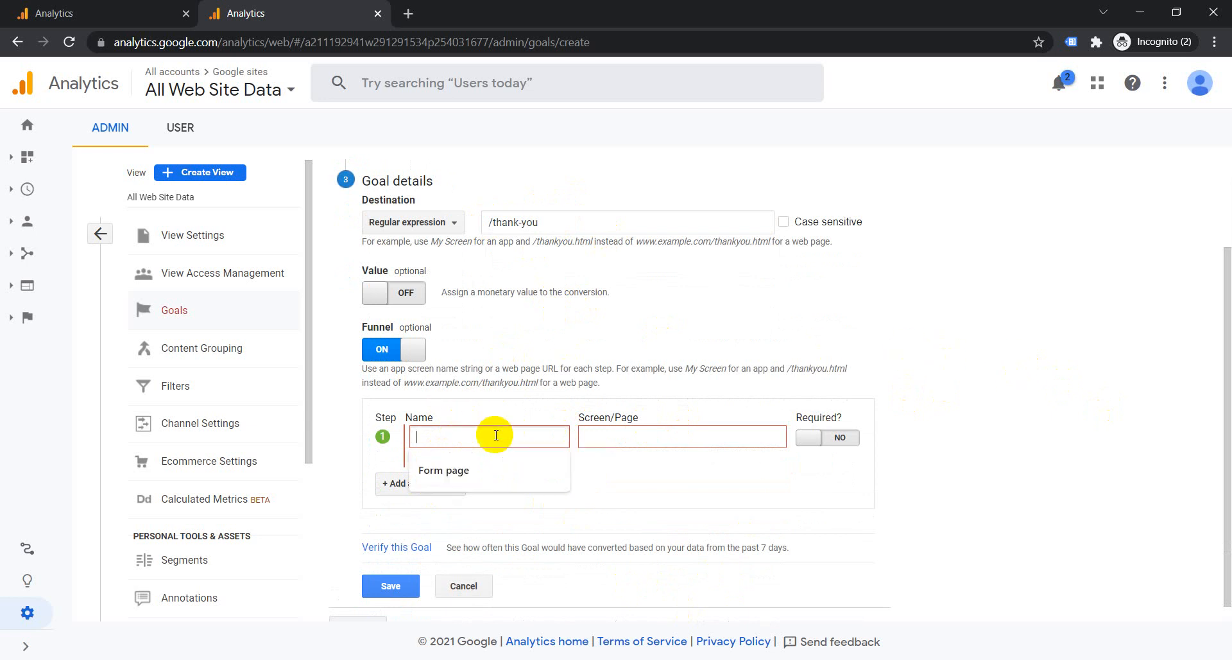
{"action": "left_click", "coordinate": [495, 471]}
{"action": "left_click", "coordinate": [672, 436]}
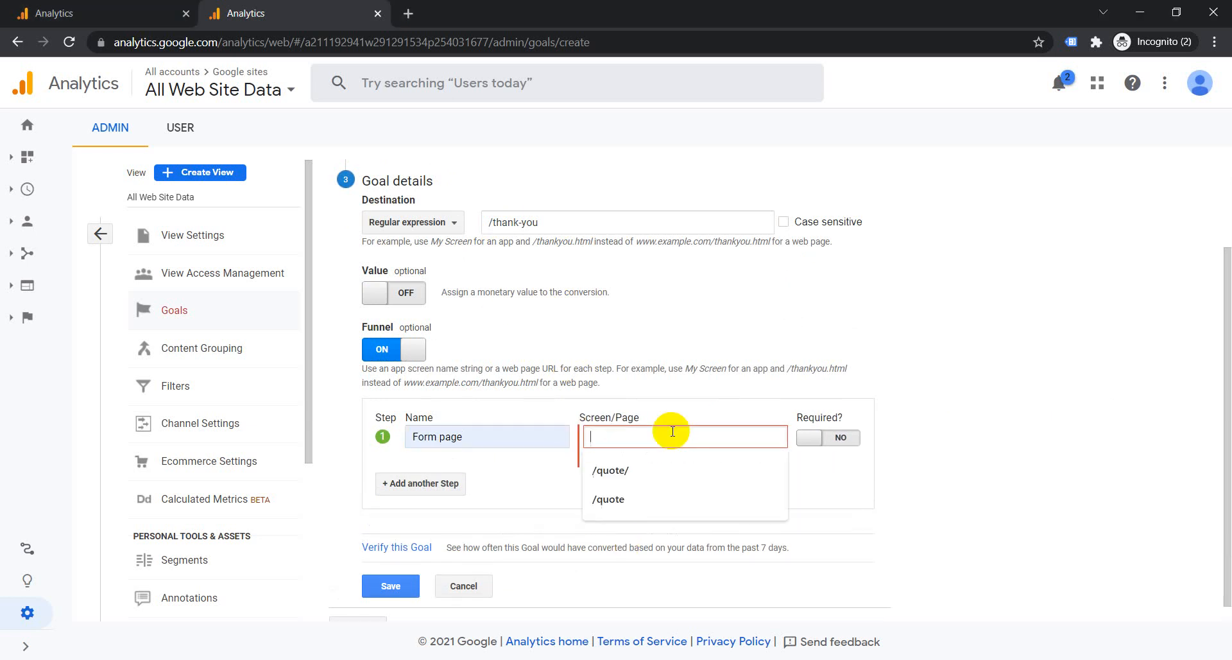
{"action": "type", "text": "/contact-form"}
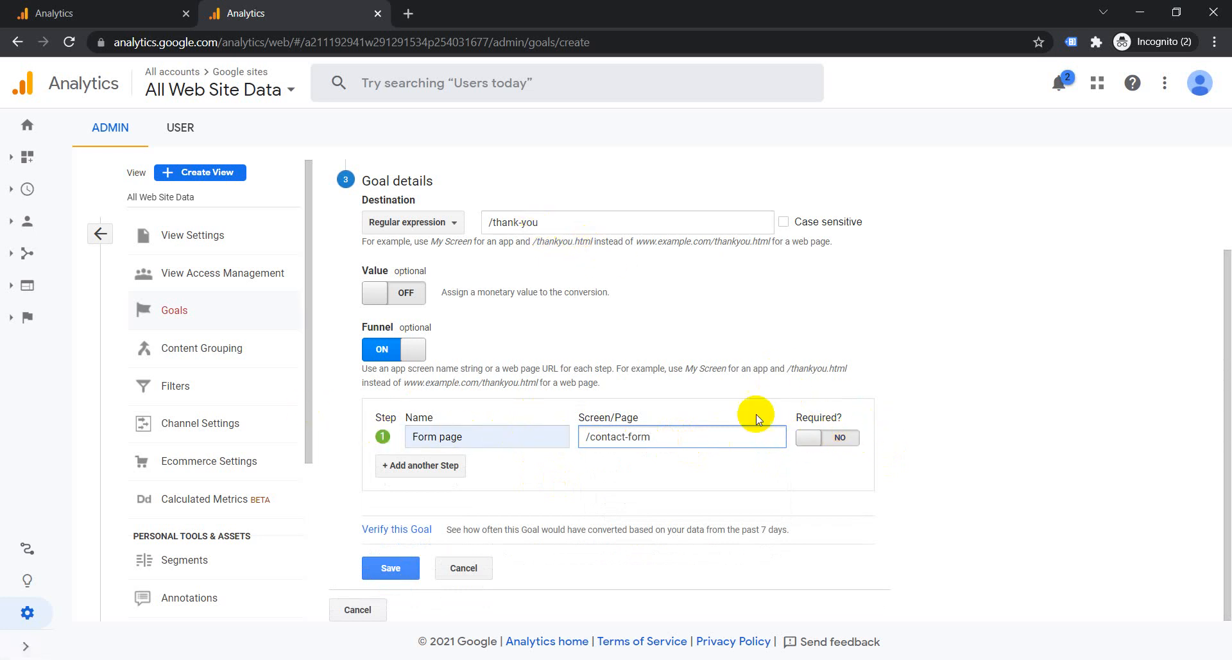
- Try making the Form page funnel step required, and set it back to not required
{"action": "left_click", "coordinate": [838, 437]}
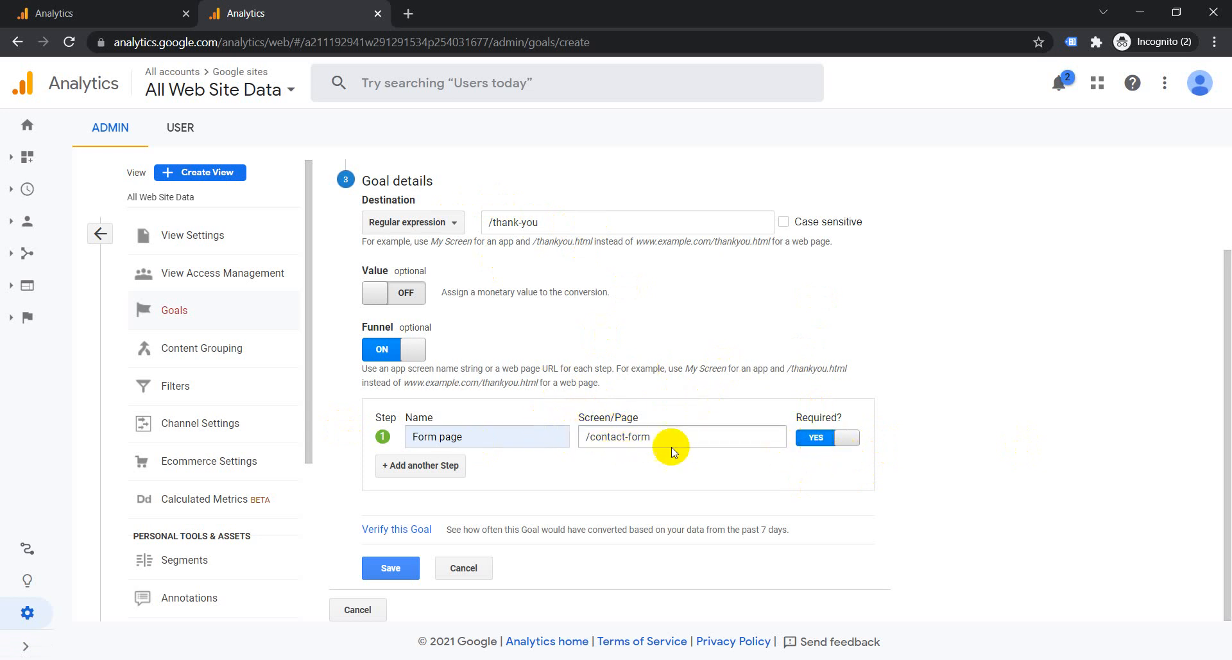
{"action": "left_click", "coordinate": [805, 437]}
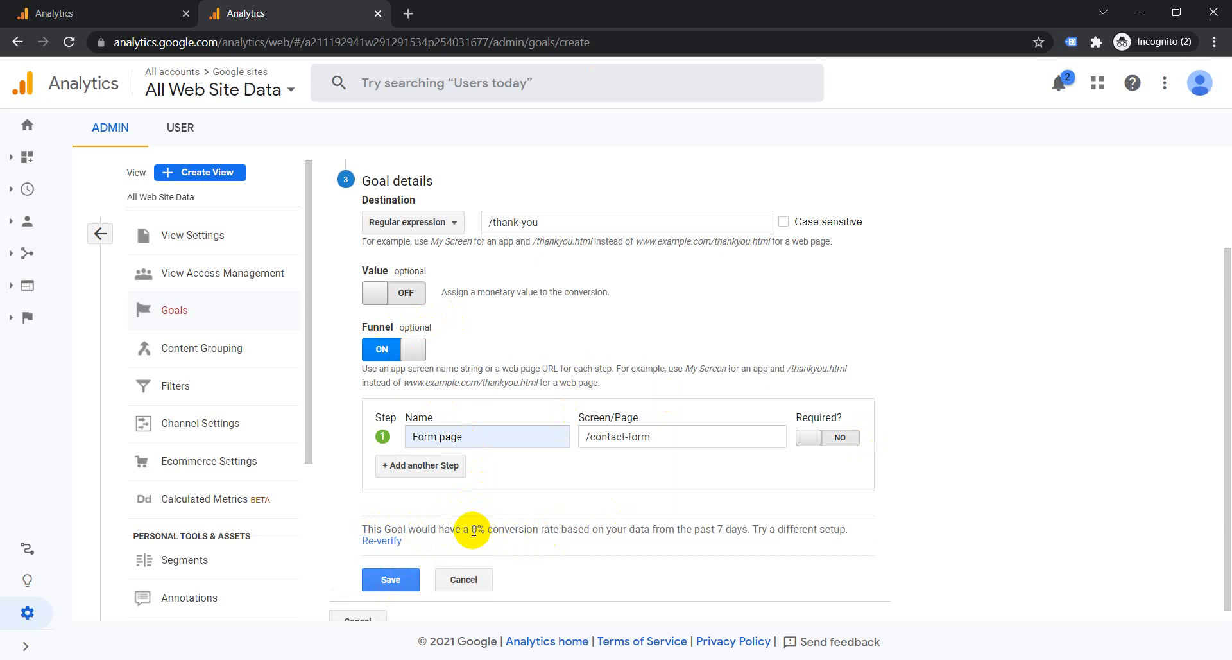
- Review the goal's verified conversion rate for the past 7 days and glance at the Goals Overview report
{"action": "left_click_drag", "start_coordinate": [472, 529], "coordinate": [523, 529]}
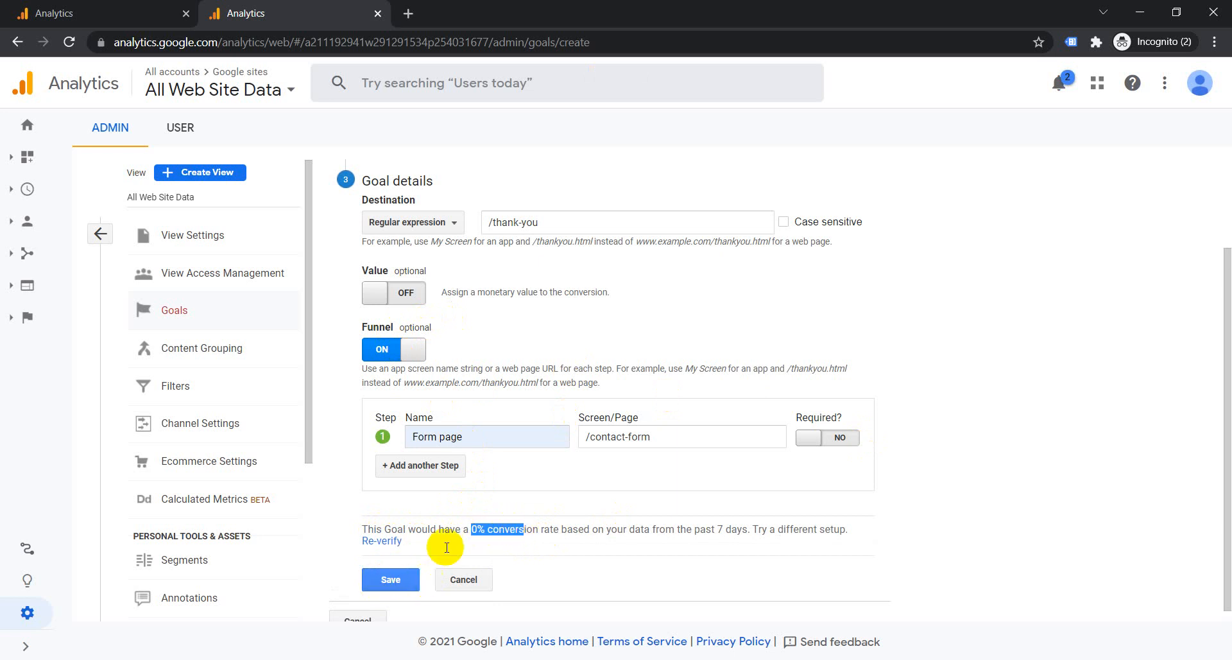
{"action": "scroll", "coordinate": [479, 512], "scroll_direction": "down", "scroll_amount": 1}
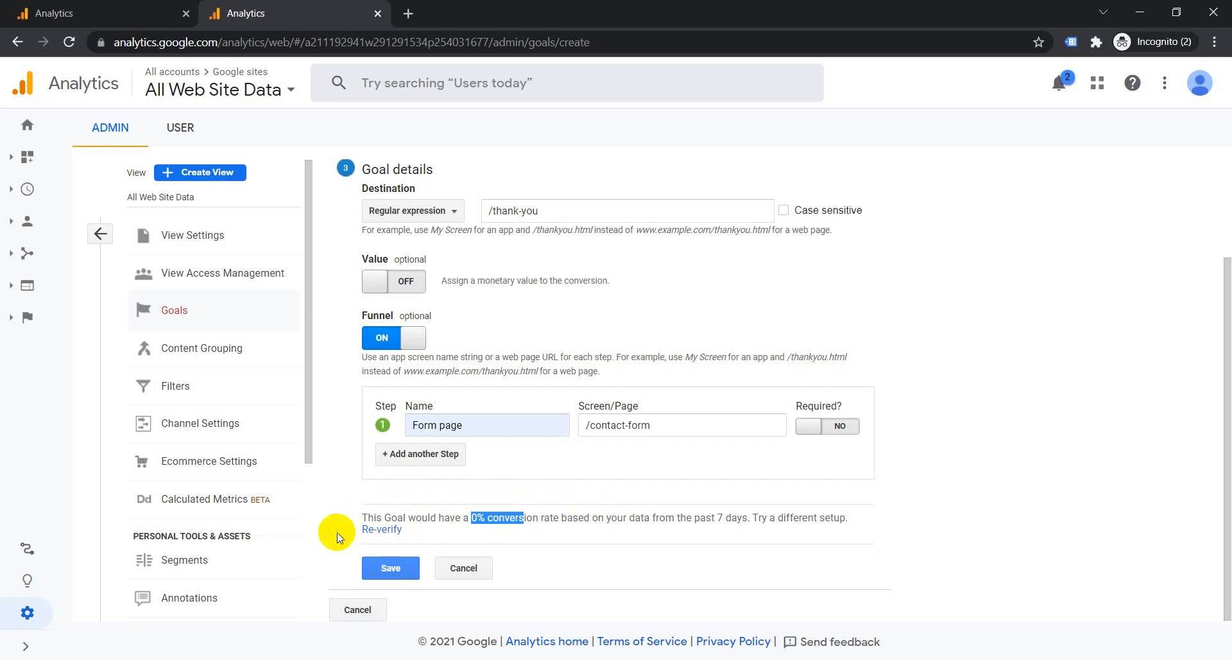
{"action": "scroll", "coordinate": [489, 402], "scroll_direction": "up", "scroll_amount": 1}
{"action": "scroll", "coordinate": [449, 469], "scroll_direction": "down", "scroll_amount": 1}
{"action": "scroll", "coordinate": [490, 322], "scroll_direction": "up", "scroll_amount": 2}
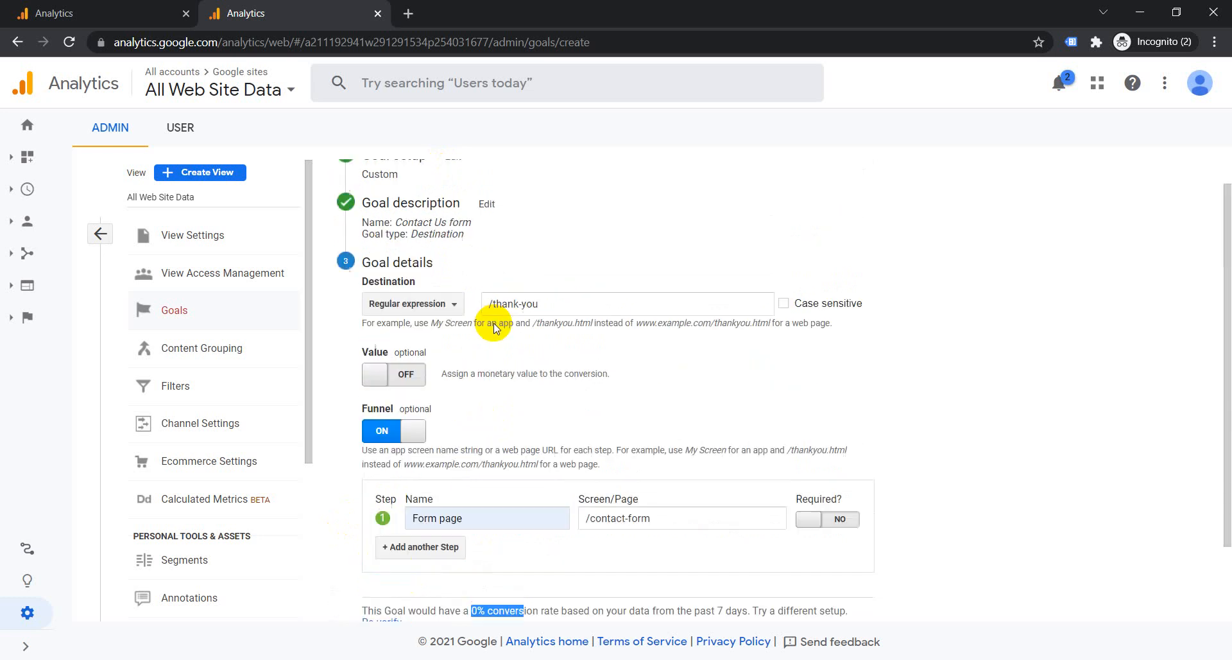
{"action": "left_click", "coordinate": [71, 12]}
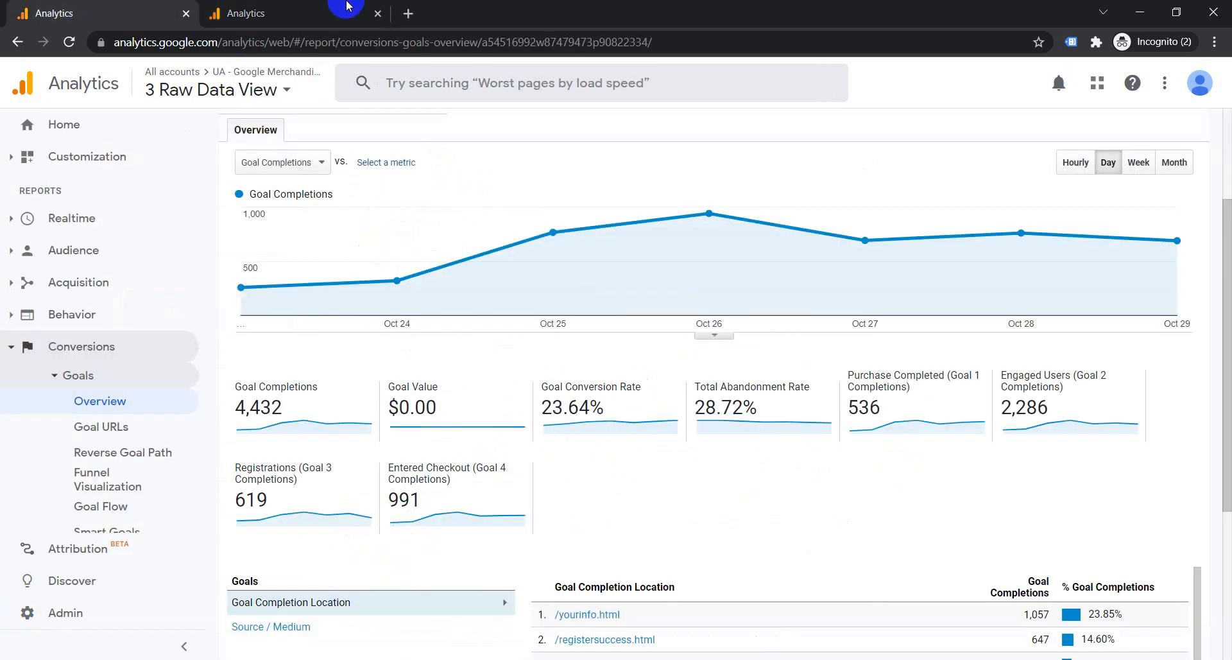
{"action": "left_click", "coordinate": [314, 8]}
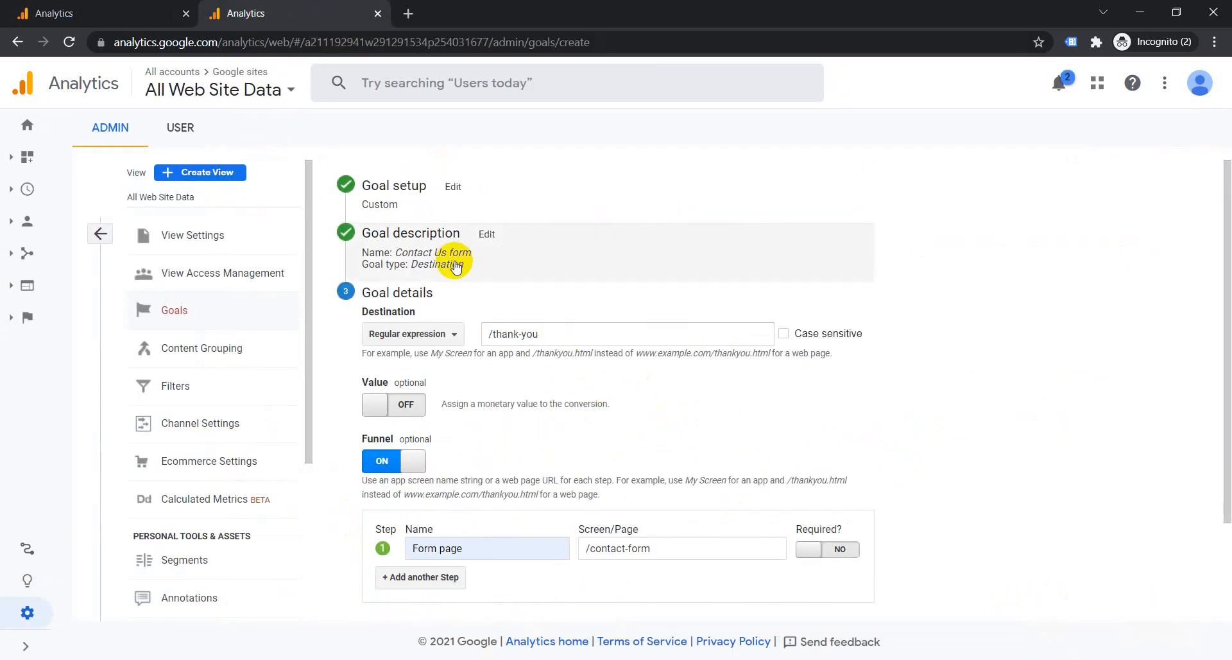
- Reopen the goal description, change the goal type to Duration and continue to the goal details
{"action": "left_click", "coordinate": [441, 244]}
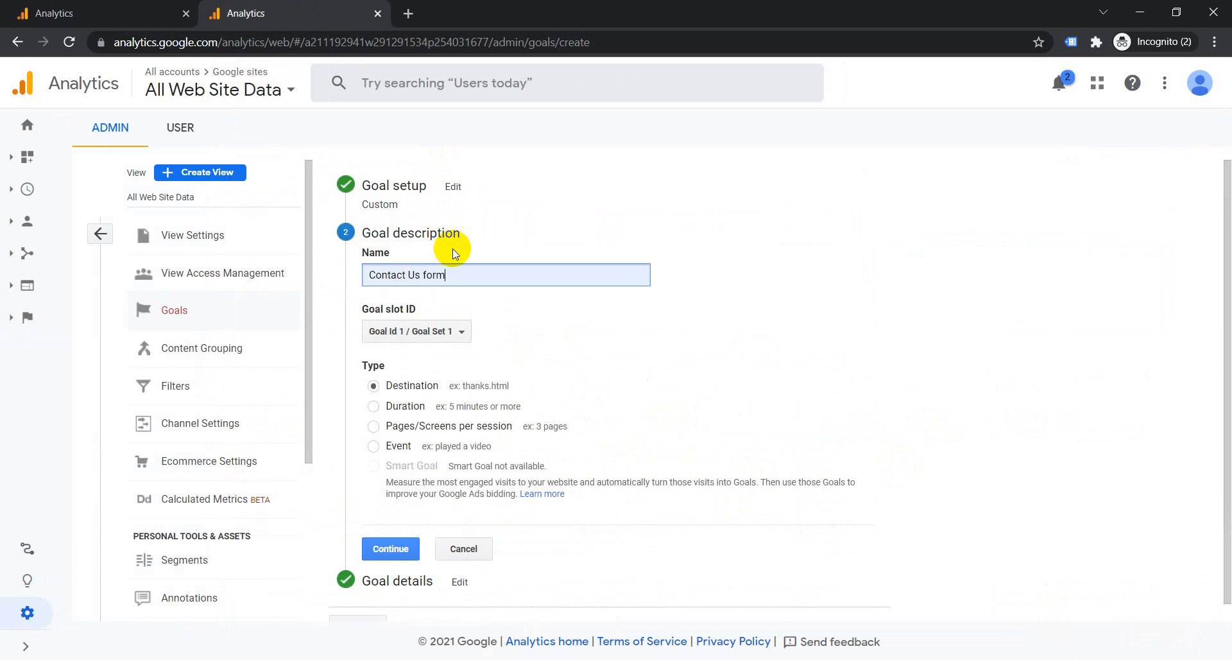
{"action": "left_click", "coordinate": [375, 407]}
{"action": "scroll", "coordinate": [666, 441], "scroll_direction": "down", "scroll_amount": 1}
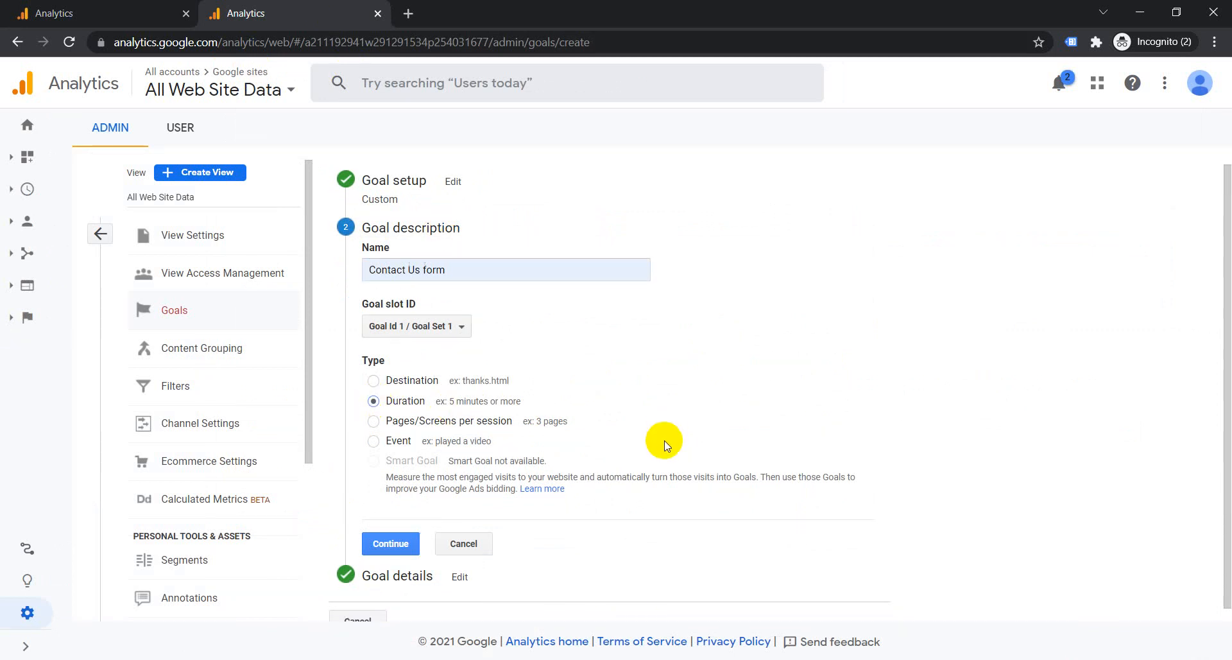
{"action": "left_click", "coordinate": [377, 528]}
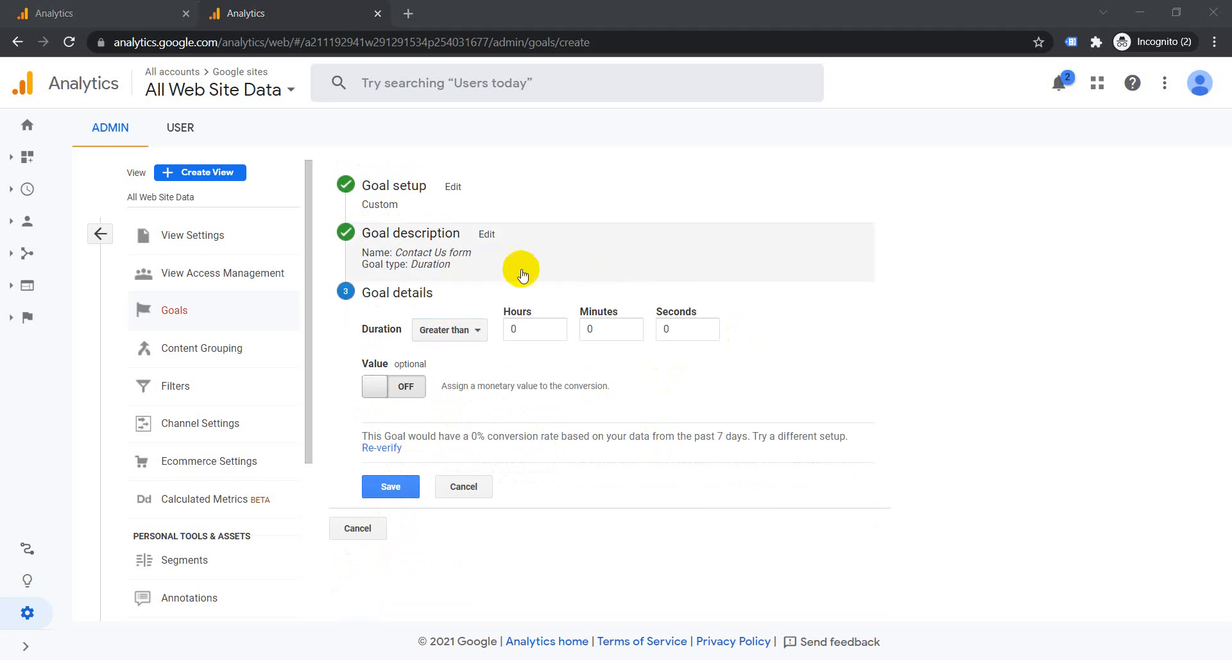
- Set the goal's duration condition to greater than 1 minute
{"action": "left_click", "coordinate": [463, 332]}
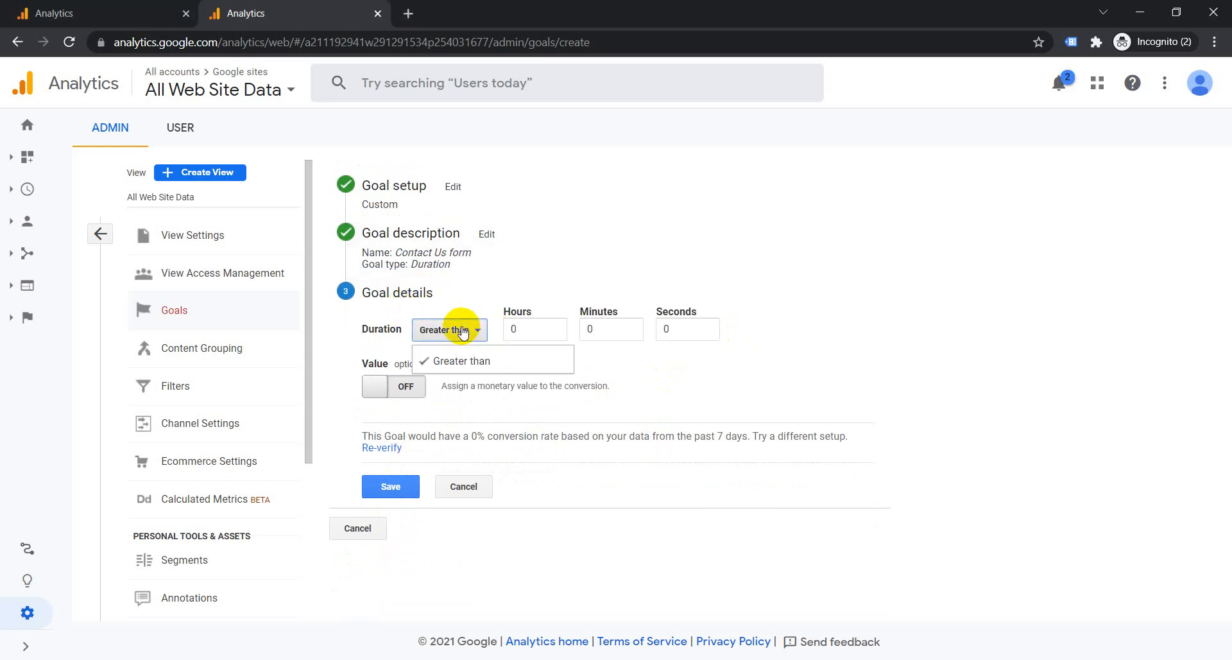
{"action": "left_click", "coordinate": [442, 360]}
{"action": "left_click", "coordinate": [544, 330]}
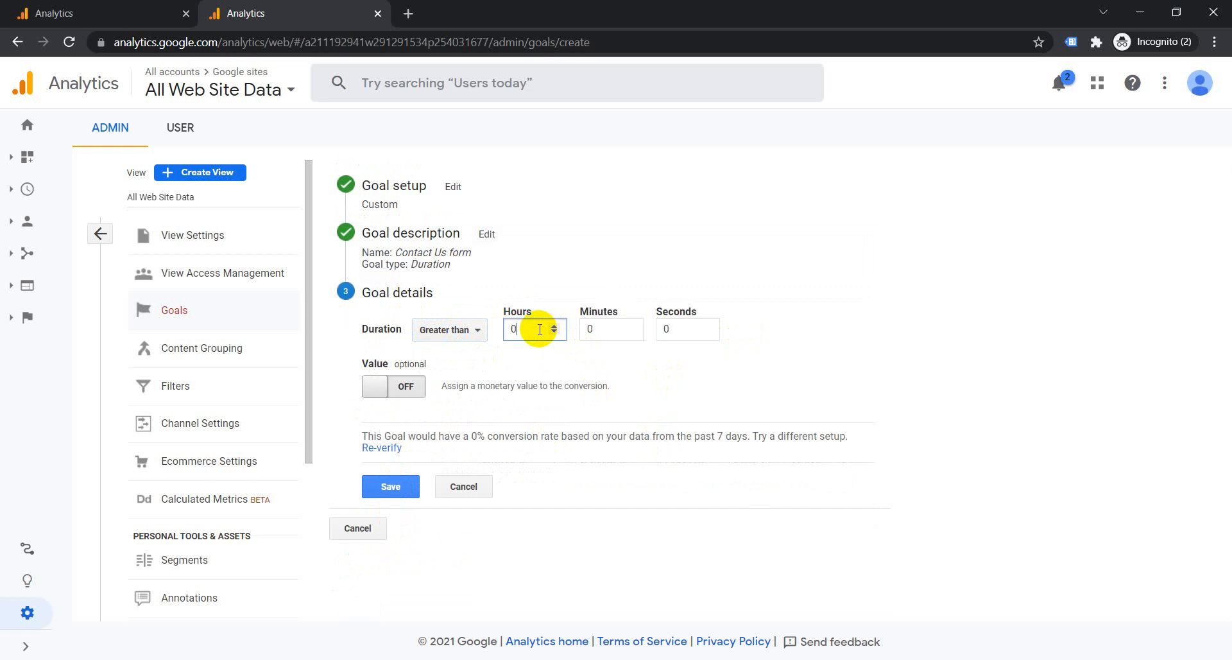
{"action": "left_click", "coordinate": [631, 327]}
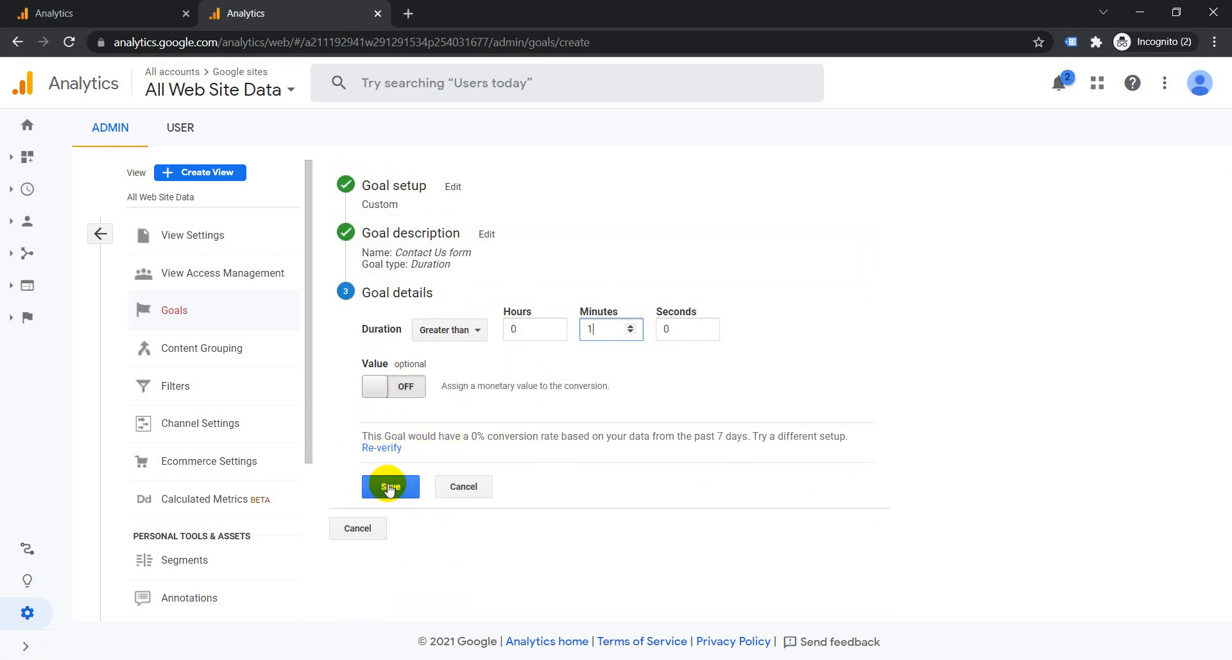
- Change the goal type to Pages/Screens per session and continue to the goal details
{"action": "left_click", "coordinate": [440, 260]}
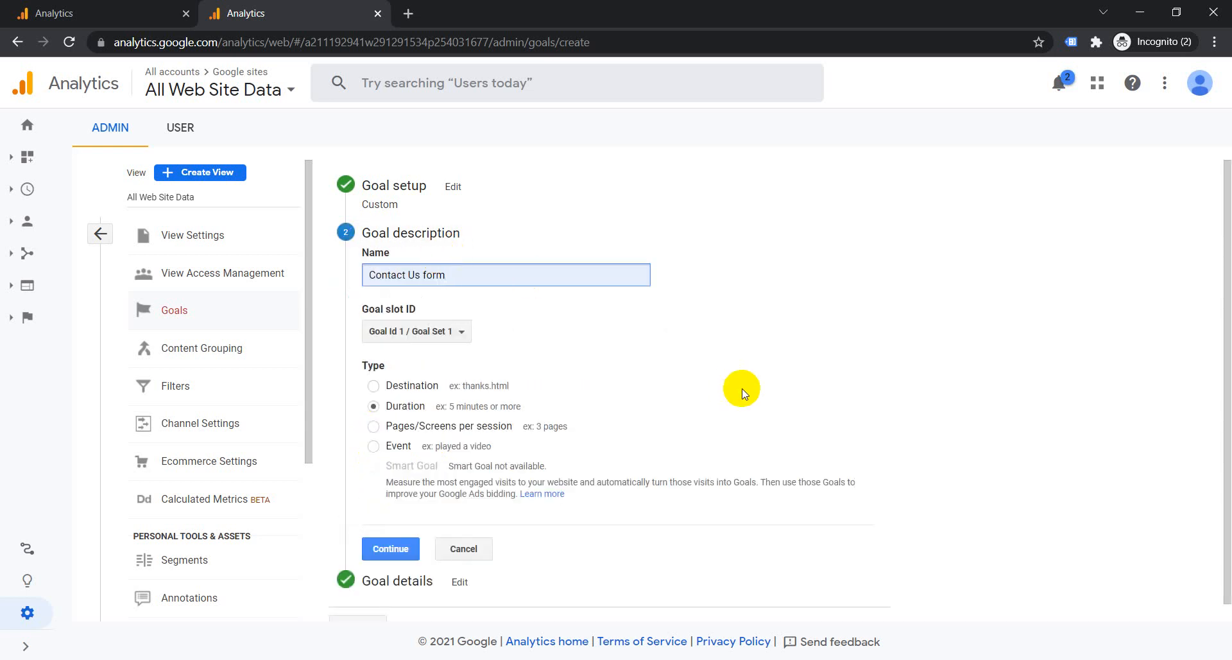
{"action": "left_click", "coordinate": [377, 411]}
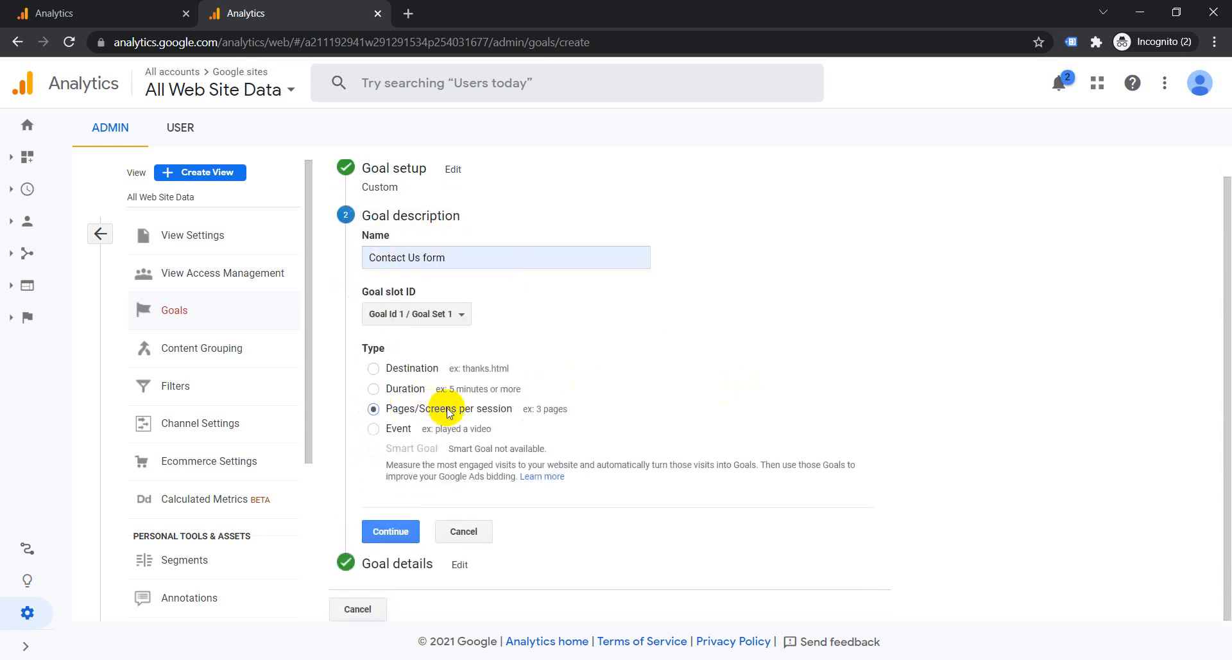
{"action": "left_click", "coordinate": [390, 531]}
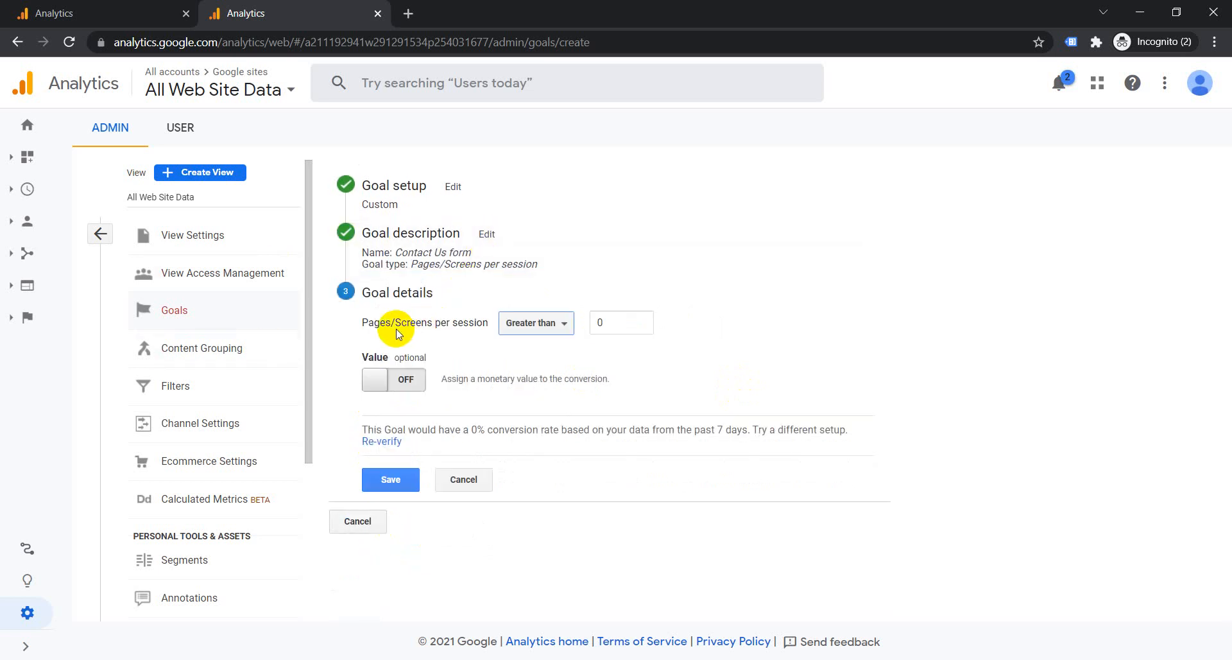
- Set the pages/screens per session condition to greater than 10
{"action": "left_click", "coordinate": [545, 321]}
{"action": "left_click", "coordinate": [790, 297]}
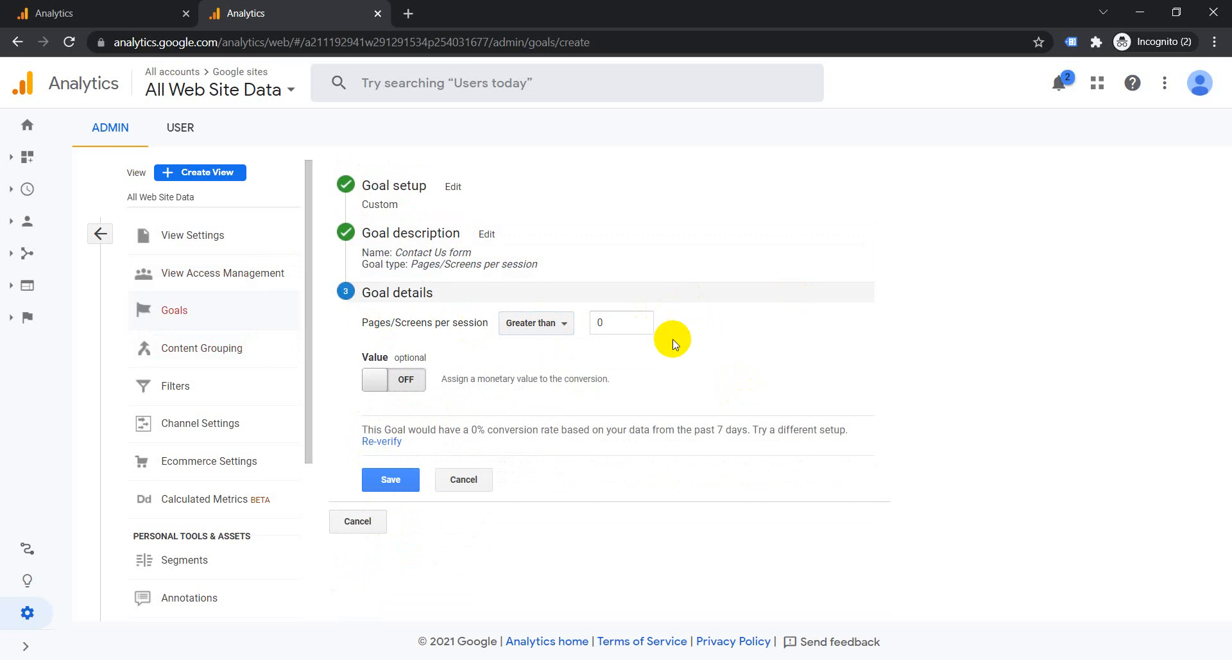
{"action": "double_click", "coordinate": [627, 325]}
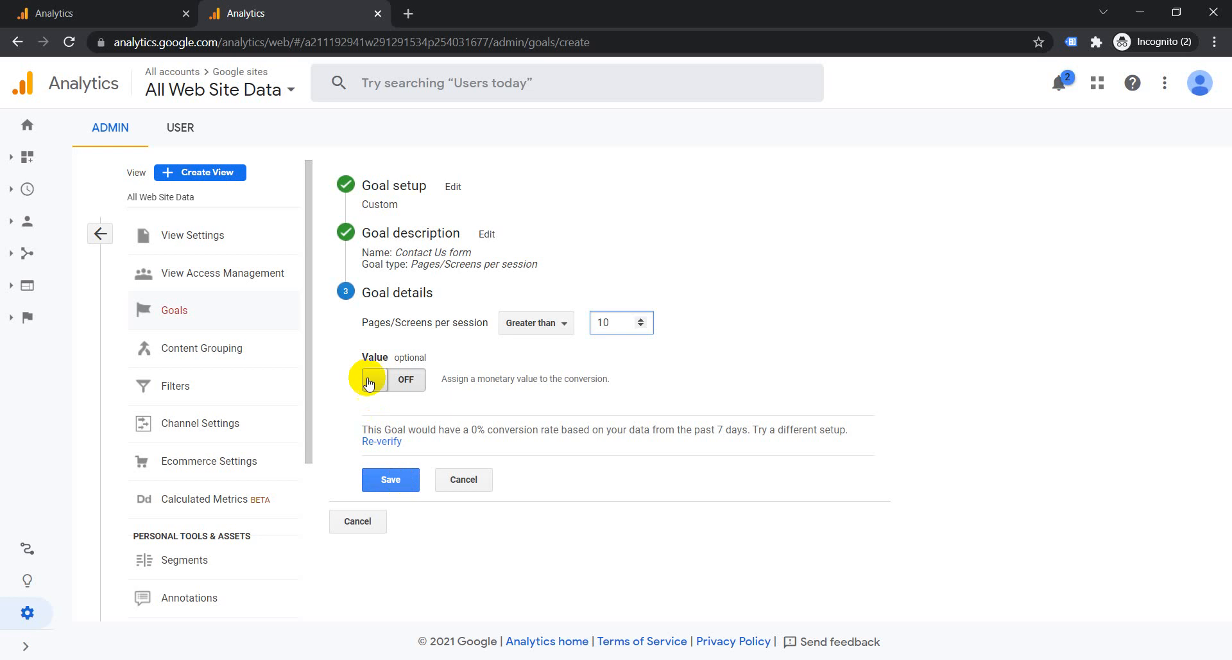
- Change the goal type to Event and continue to the goal details
{"action": "left_click", "coordinate": [426, 254]}
{"action": "left_click", "coordinate": [374, 447]}
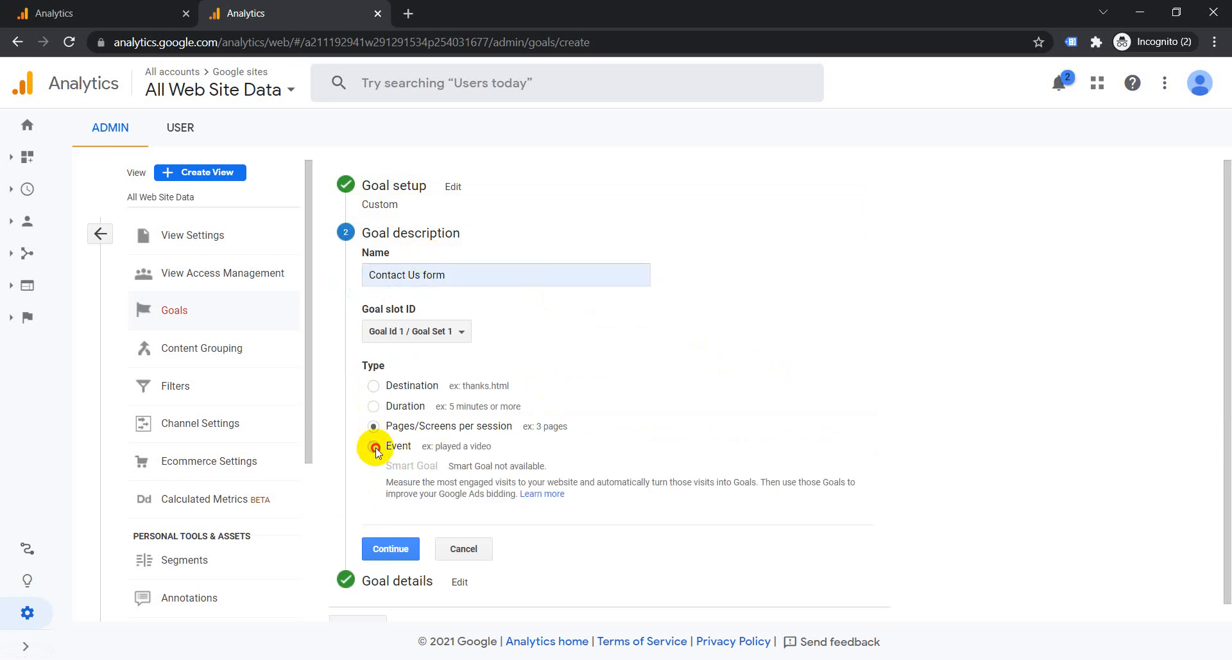
{"action": "left_click", "coordinate": [385, 532]}
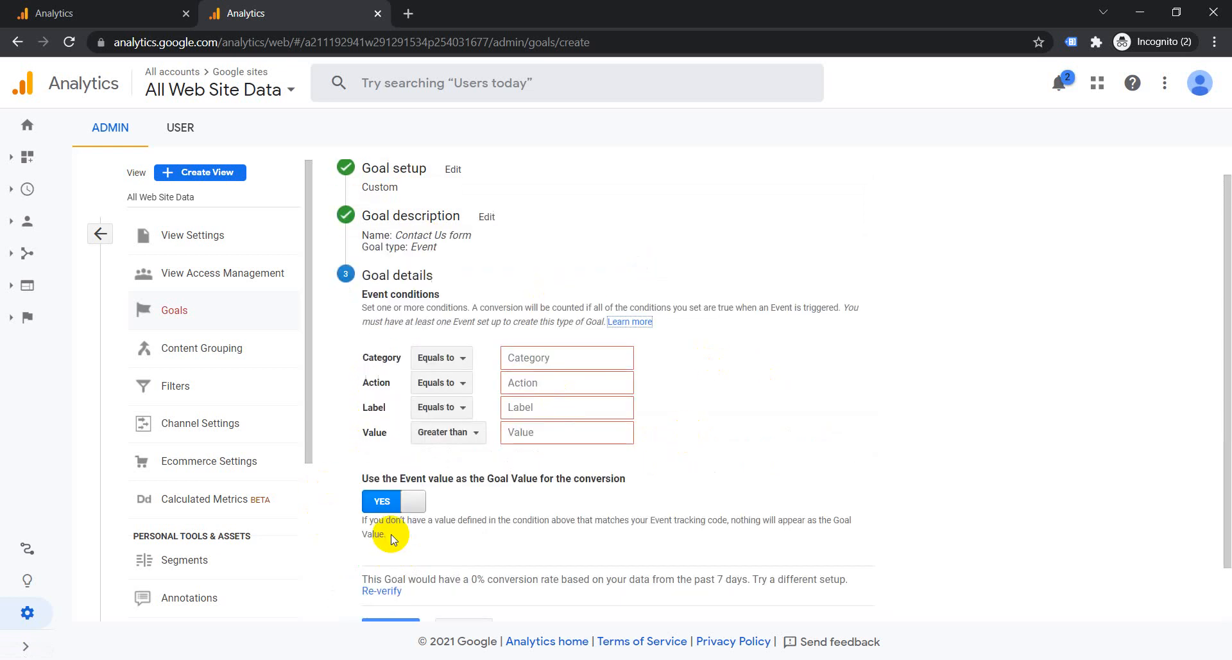
- Examine the event conditions, including the match types available for Category and its entry field
{"action": "left_click", "coordinate": [720, 340]}
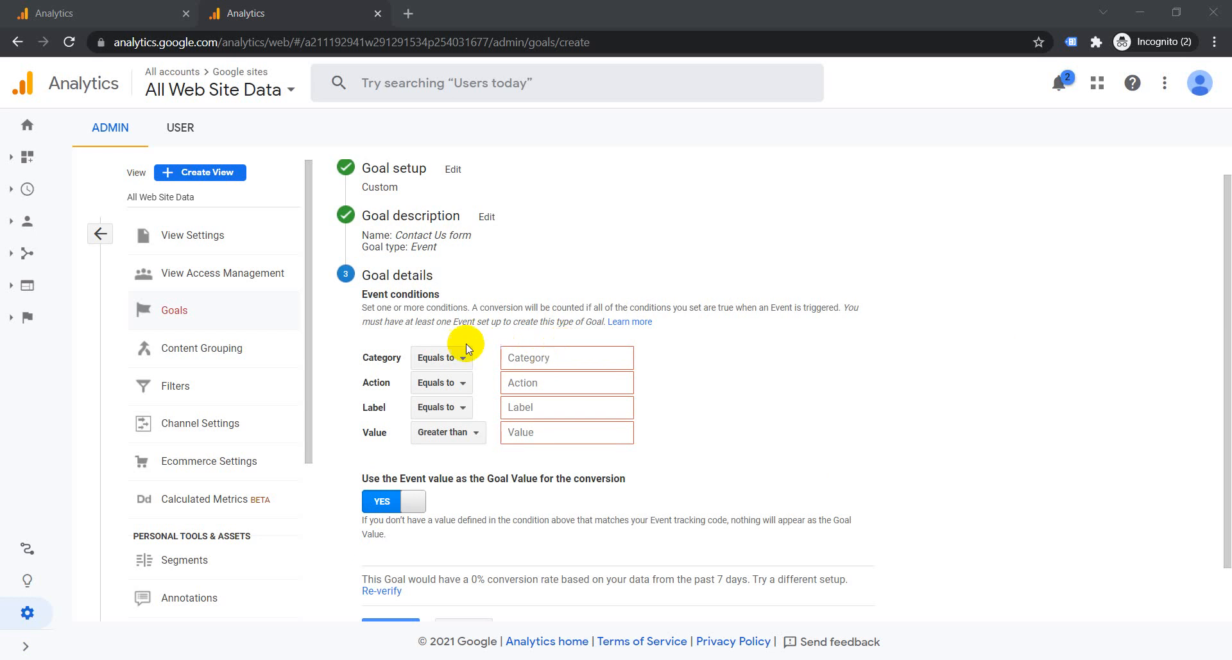
{"action": "left_click", "coordinate": [433, 357]}
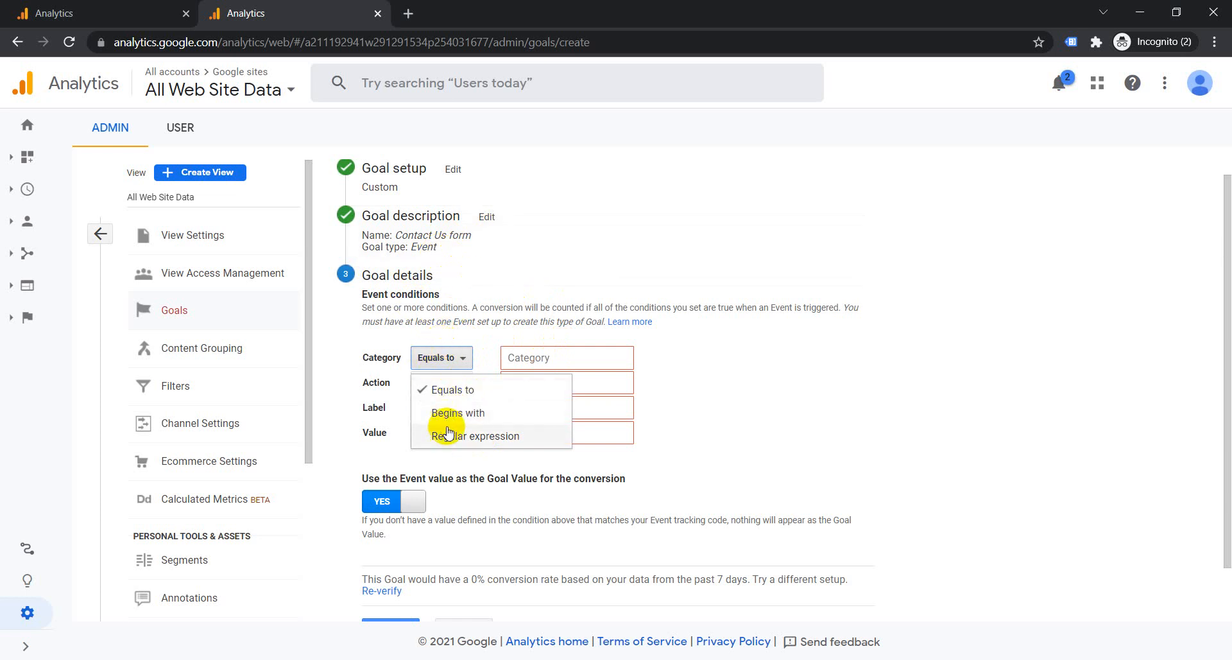
{"action": "left_click", "coordinate": [745, 343]}
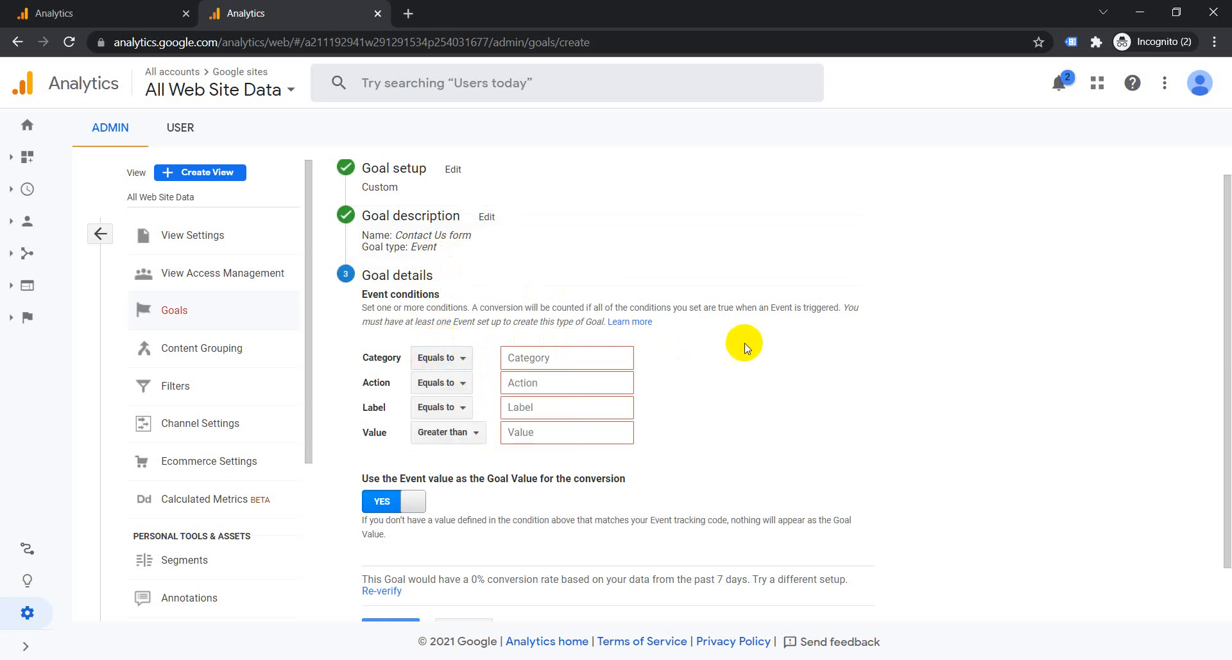
{"action": "left_click", "coordinate": [575, 357]}
{"action": "left_click", "coordinate": [705, 379]}
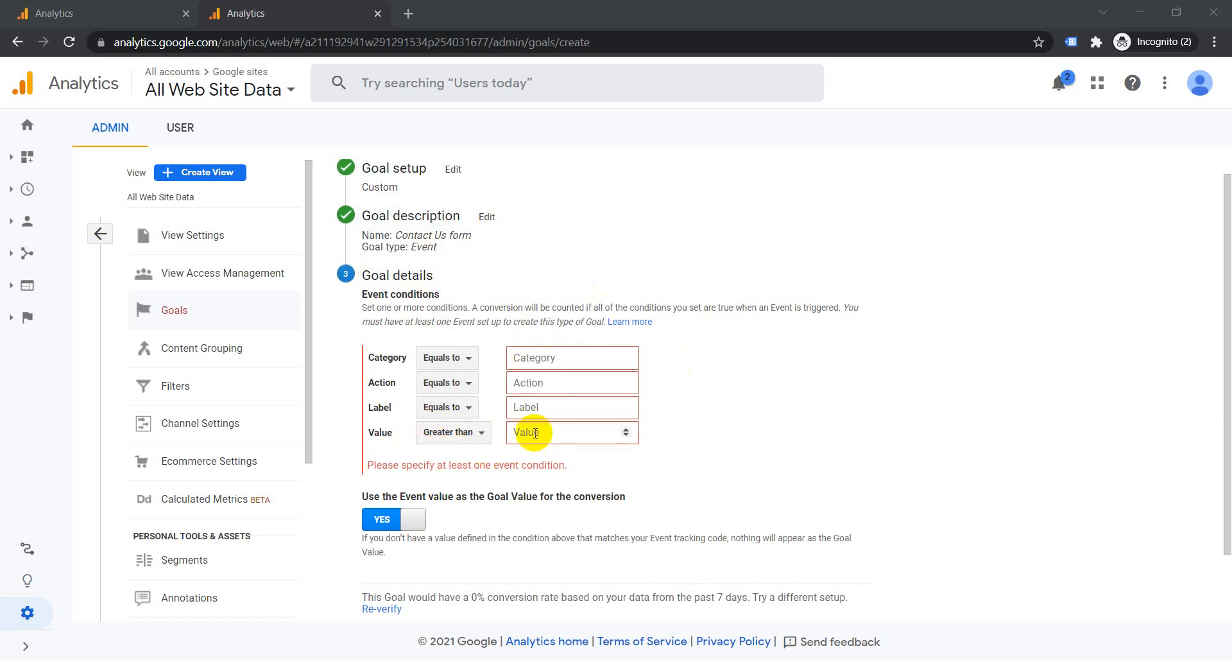
- Try turning off the use of the Event value as the Goal Value for the conversion, and set it back to YES
{"action": "left_click", "coordinate": [551, 358]}
{"action": "left_click", "coordinate": [799, 377]}
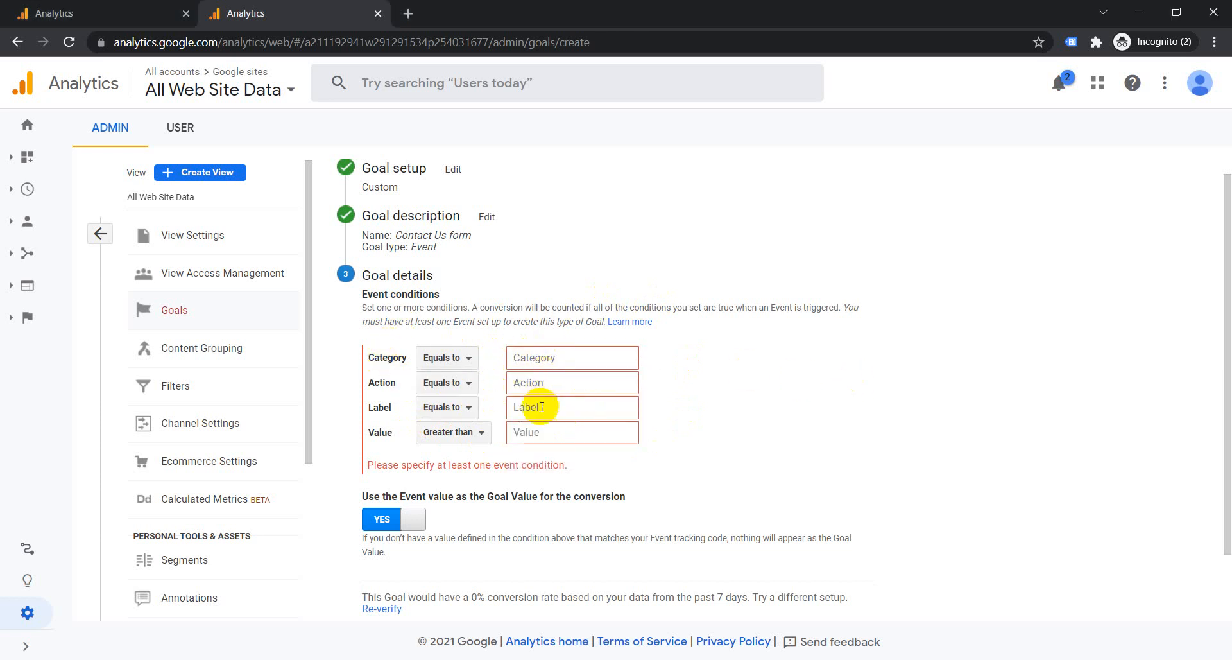
{"action": "scroll", "coordinate": [709, 426], "scroll_direction": "down", "scroll_amount": 1}
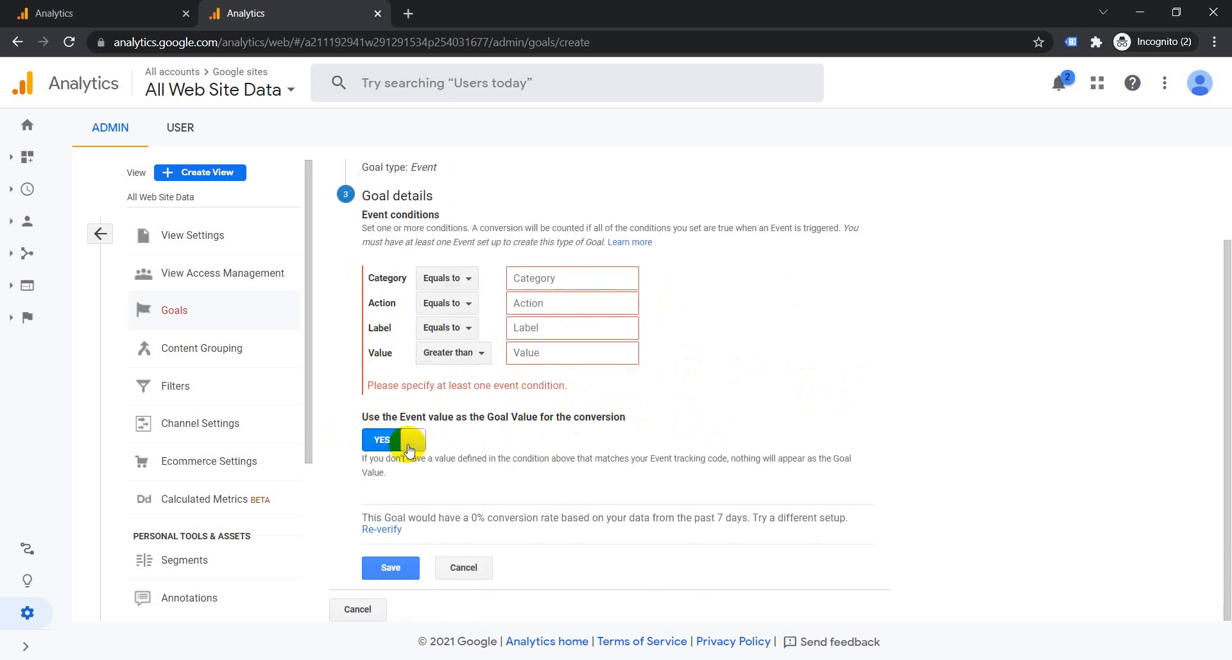
{"action": "left_click", "coordinate": [391, 441]}
{"action": "left_click", "coordinate": [376, 453]}
{"action": "left_click", "coordinate": [392, 437]}
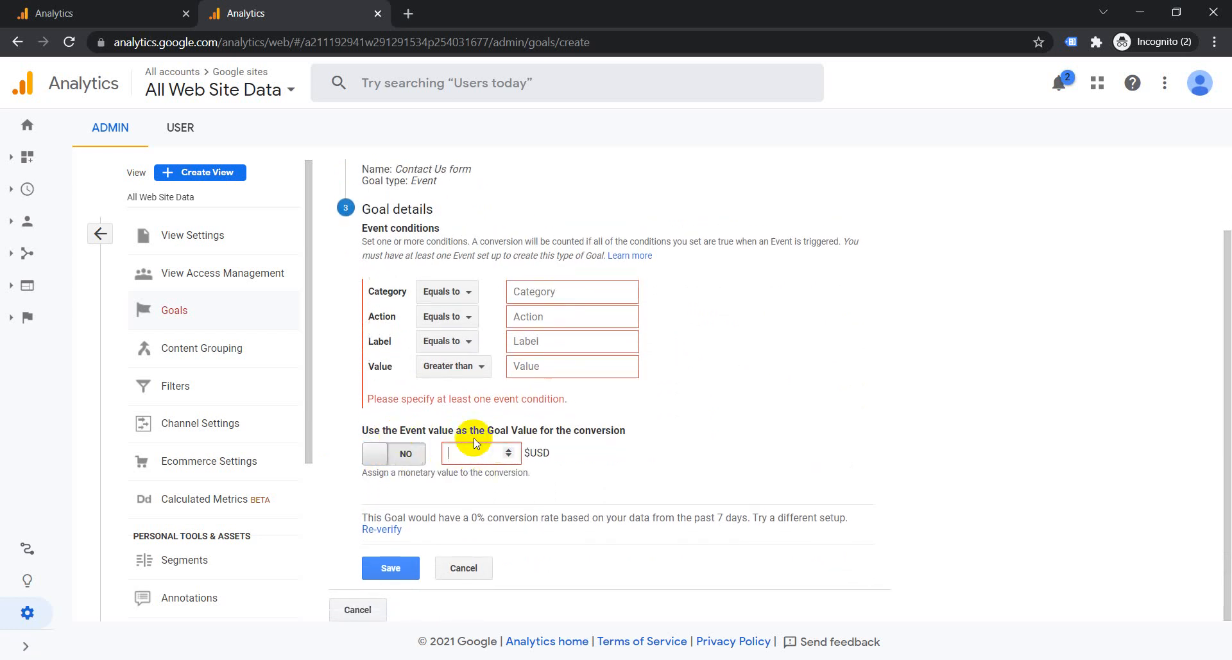
{"action": "left_click", "coordinate": [403, 456]}
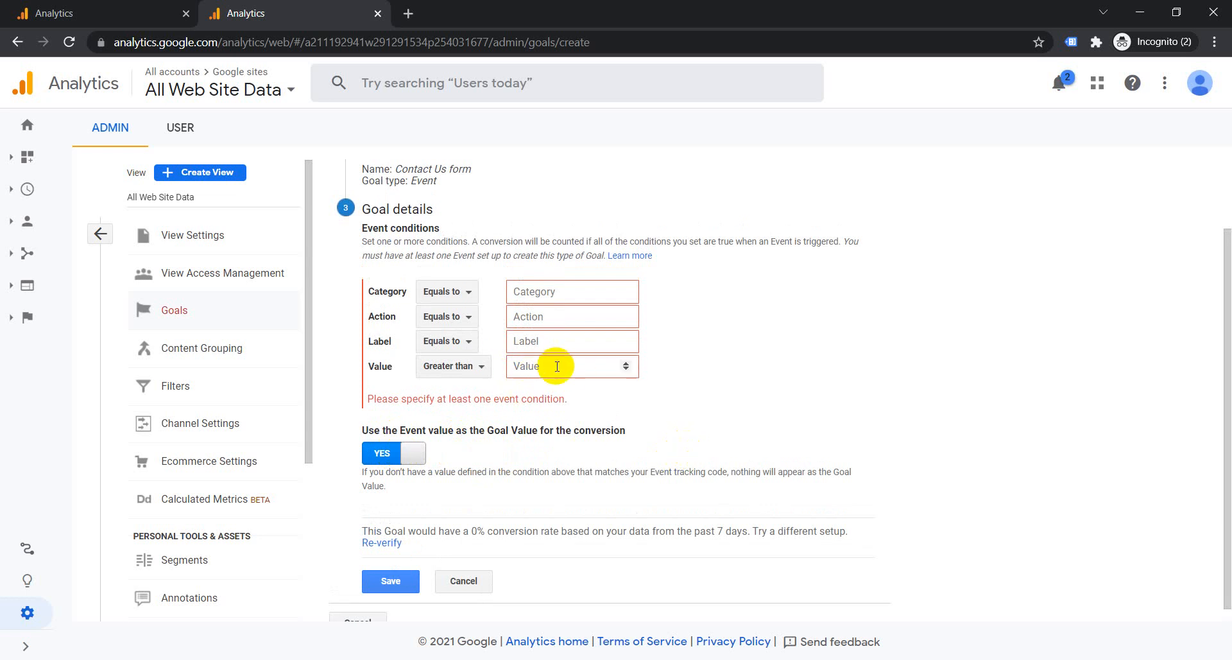
- Reopen the goal description of the Contact Us form goal to review its slot and type options
{"action": "scroll", "coordinate": [610, 381], "scroll_direction": "down", "scroll_amount": 1}
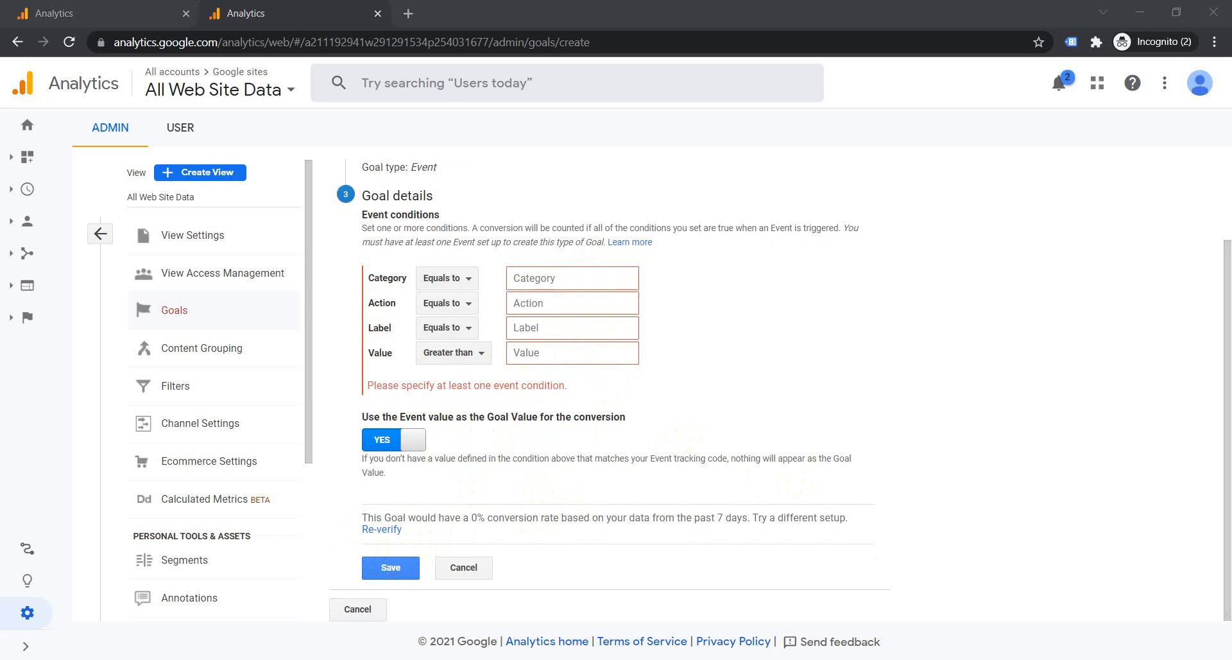
{"action": "scroll", "coordinate": [683, 443], "scroll_direction": "up", "scroll_amount": 1}
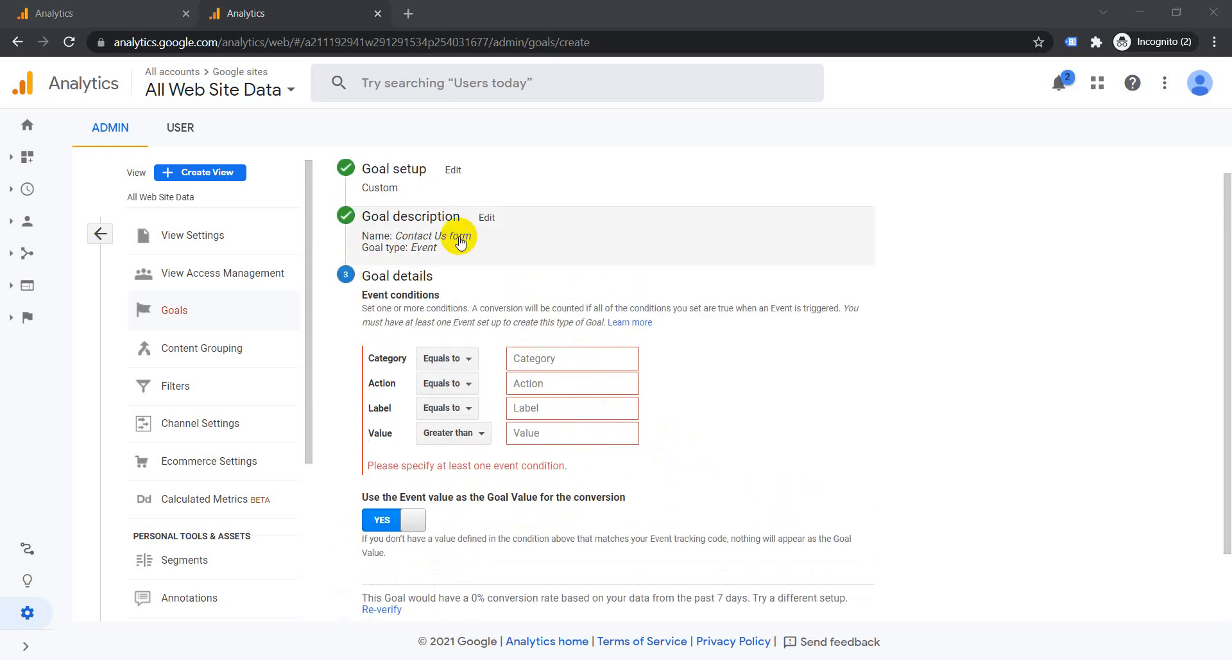
{"action": "left_click", "coordinate": [421, 268]}
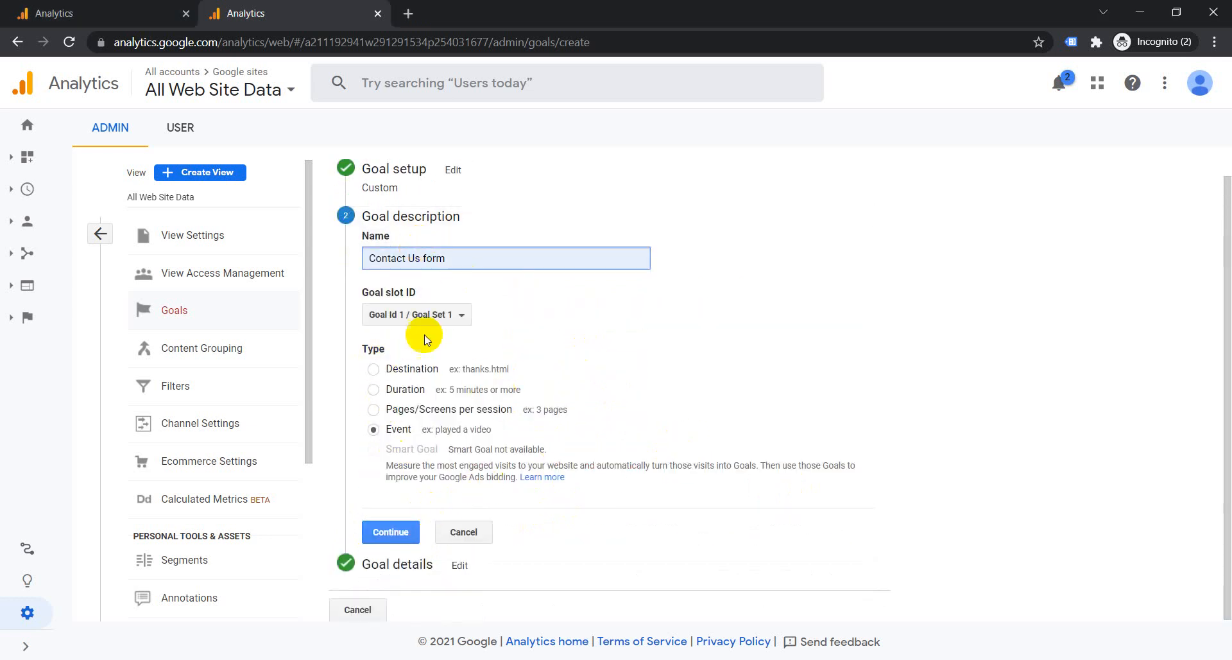
- Switch to the browser tab with the Google Merchandise Store demo account and open the Goals settings of the 3 Raw Data View
{"action": "left_click", "coordinate": [93, 13]}
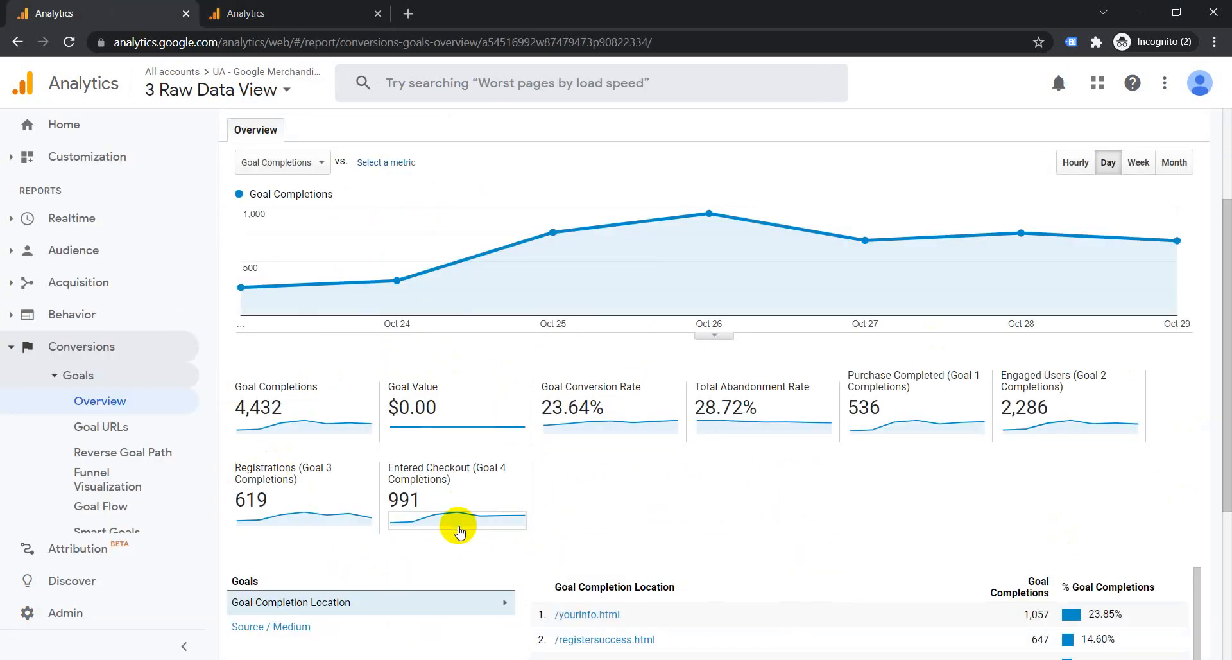
{"action": "scroll", "coordinate": [215, 346], "scroll_direction": "down", "scroll_amount": 3}
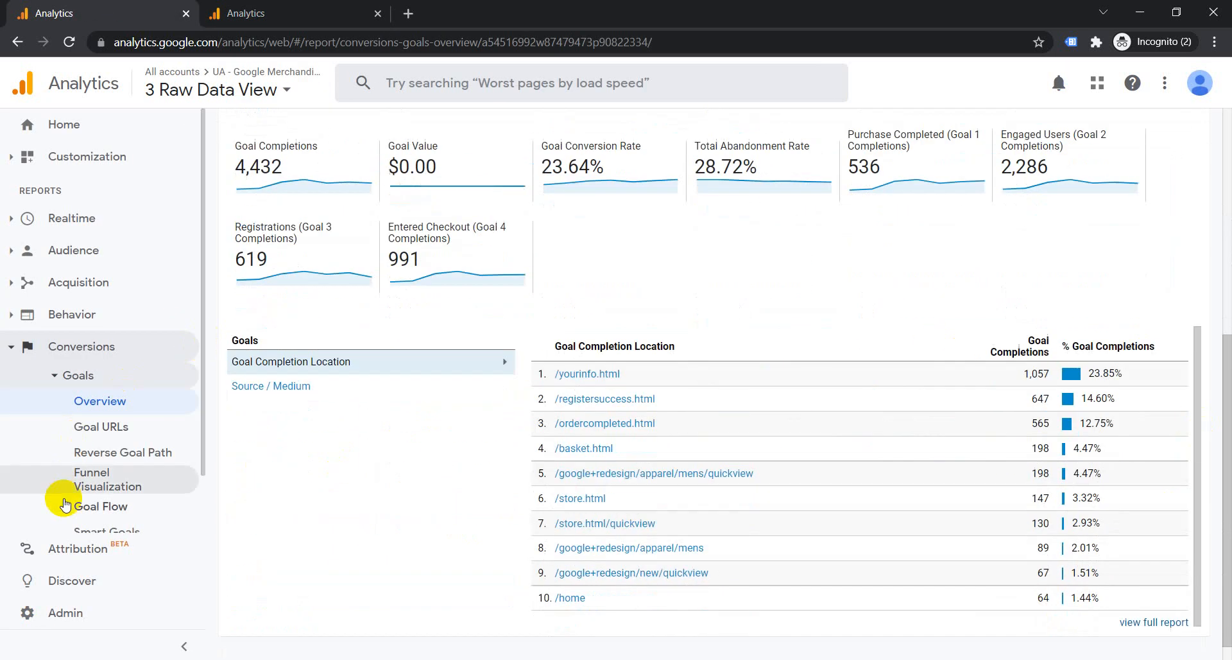
{"action": "left_click", "coordinate": [56, 611]}
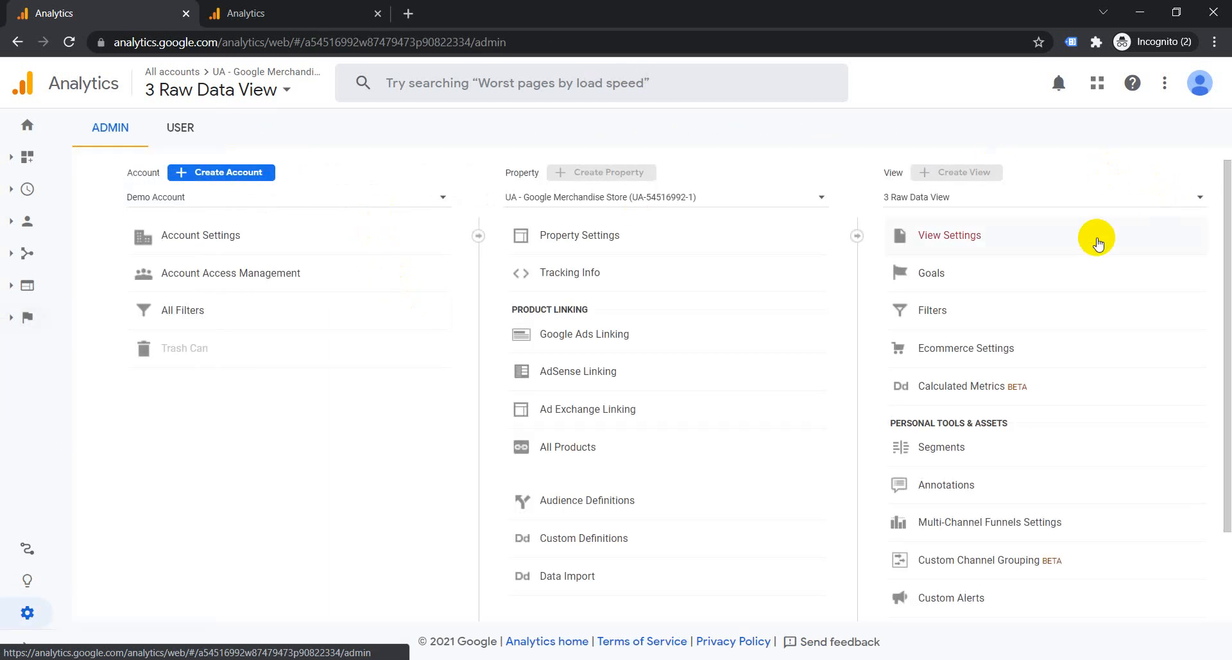
{"action": "left_click", "coordinate": [941, 275]}
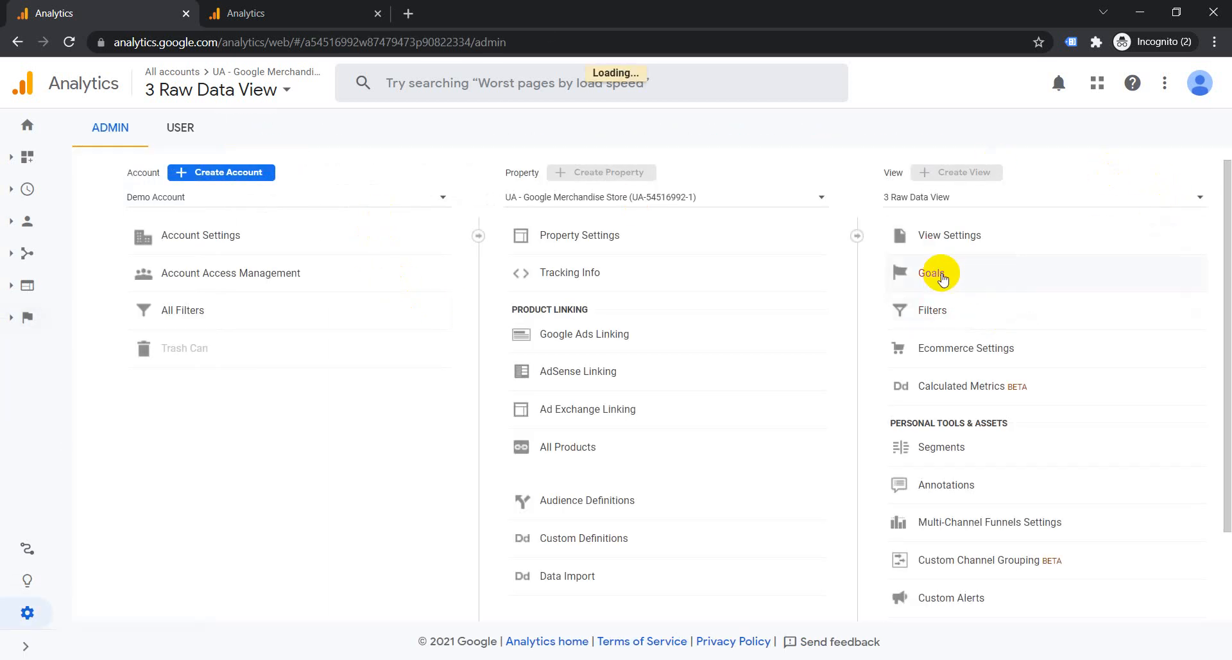